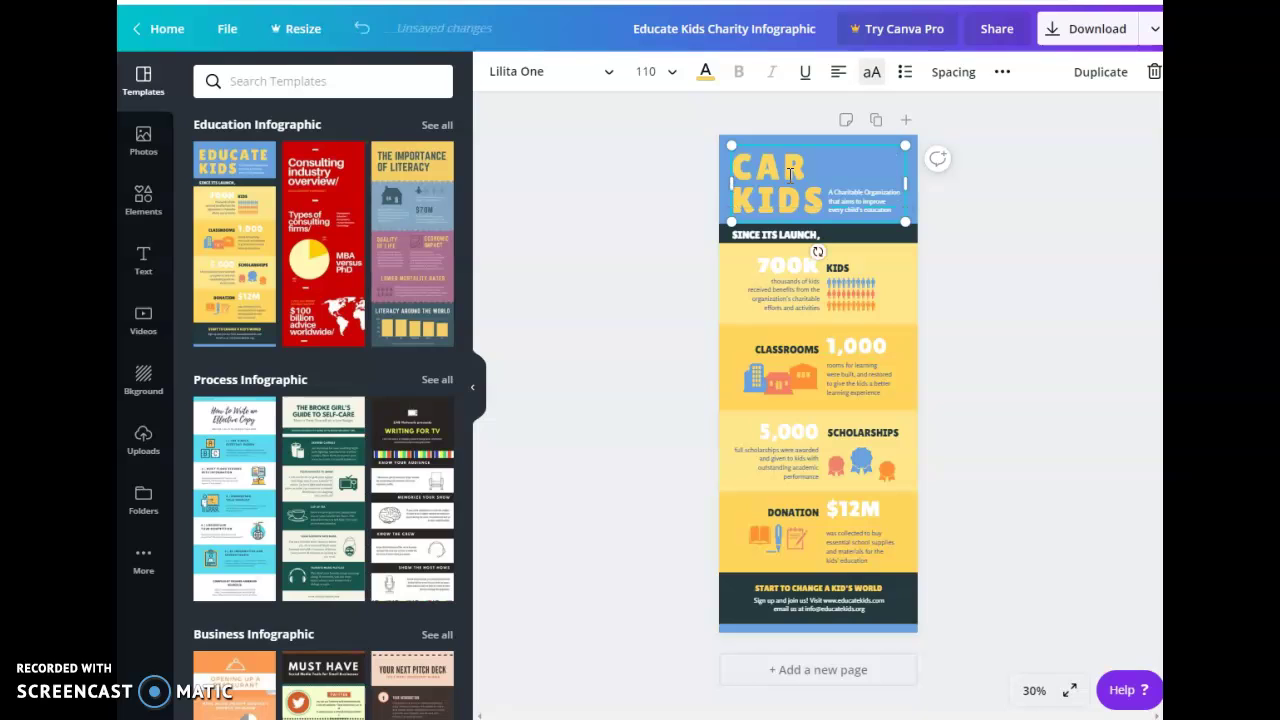
# Step: Change the infographic's title to CARBS and remove the word KIDS from its second line
pyautogui.write('BS')
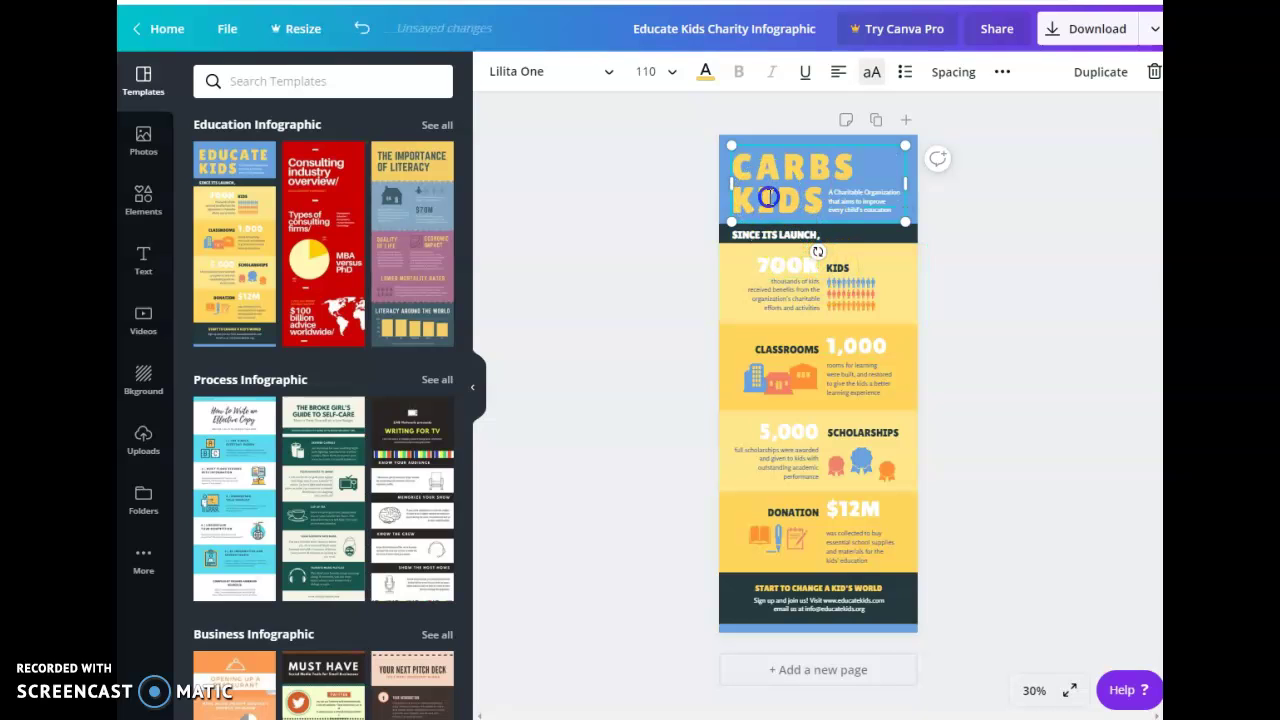
pyautogui.doubleClick(793, 205)
pyautogui.press('BackSpace')
pyautogui.click(870, 205)
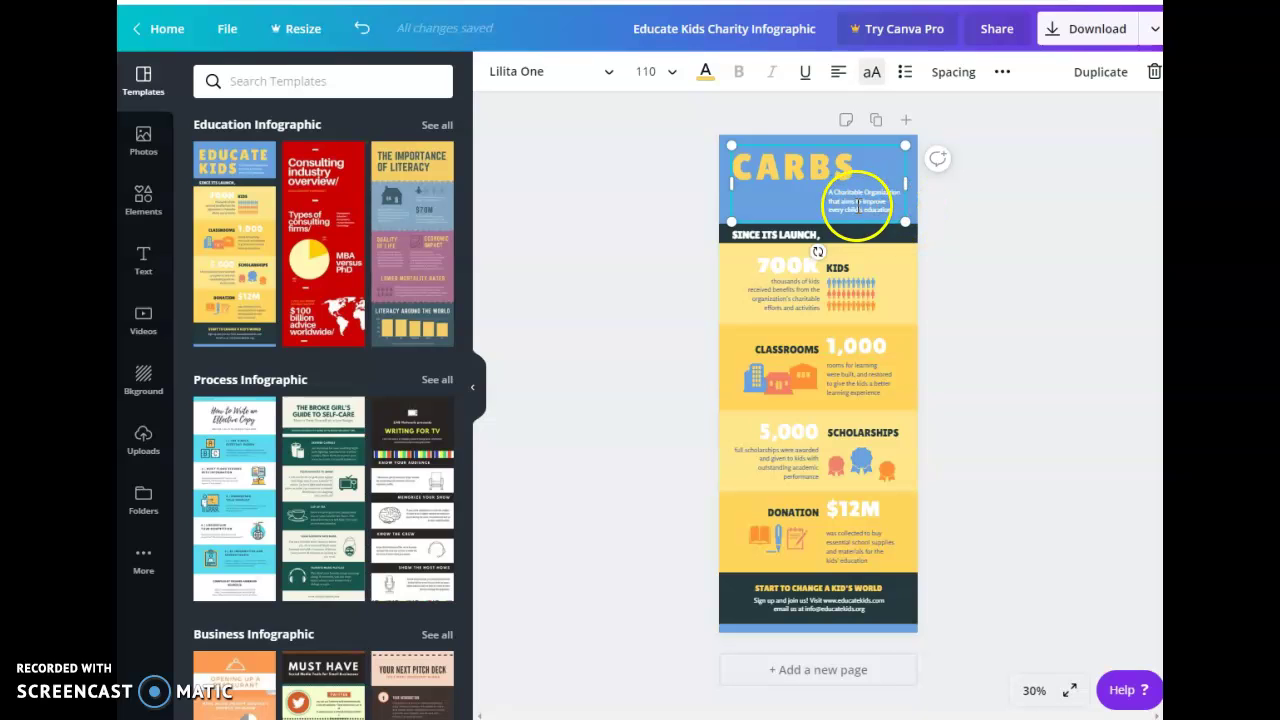
pyautogui.click(846, 195)
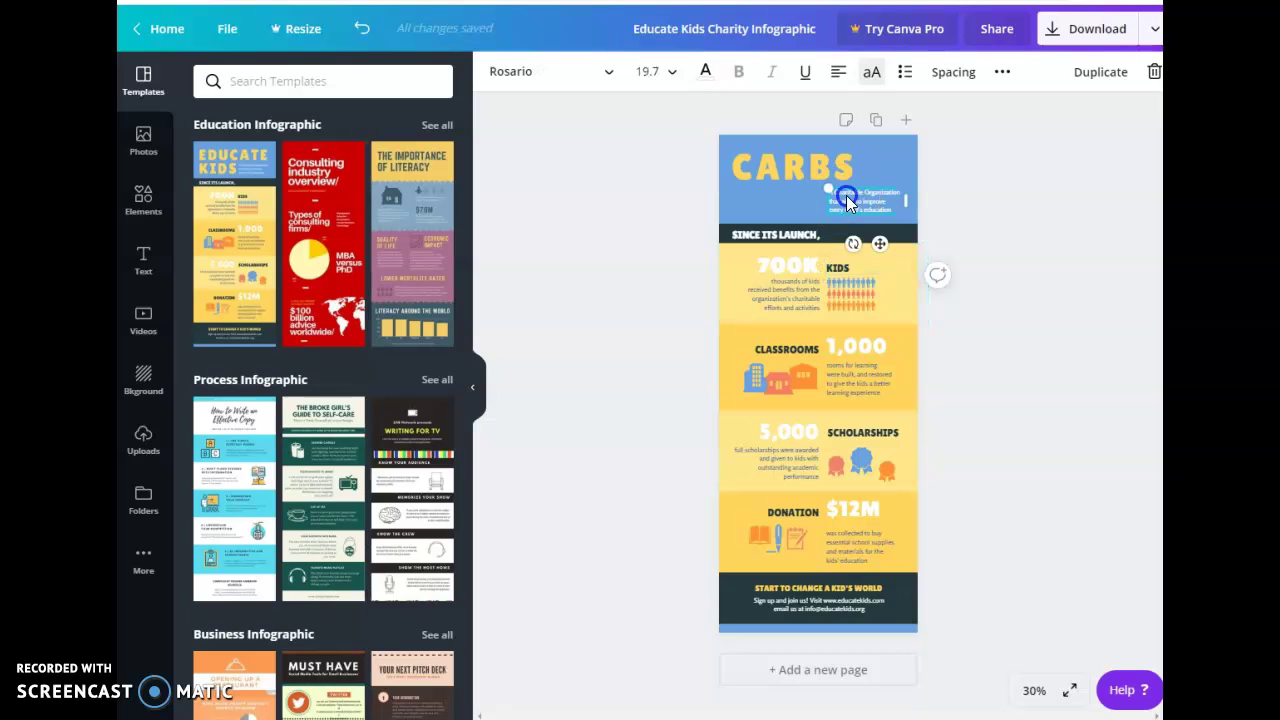
pyautogui.click(886, 204)
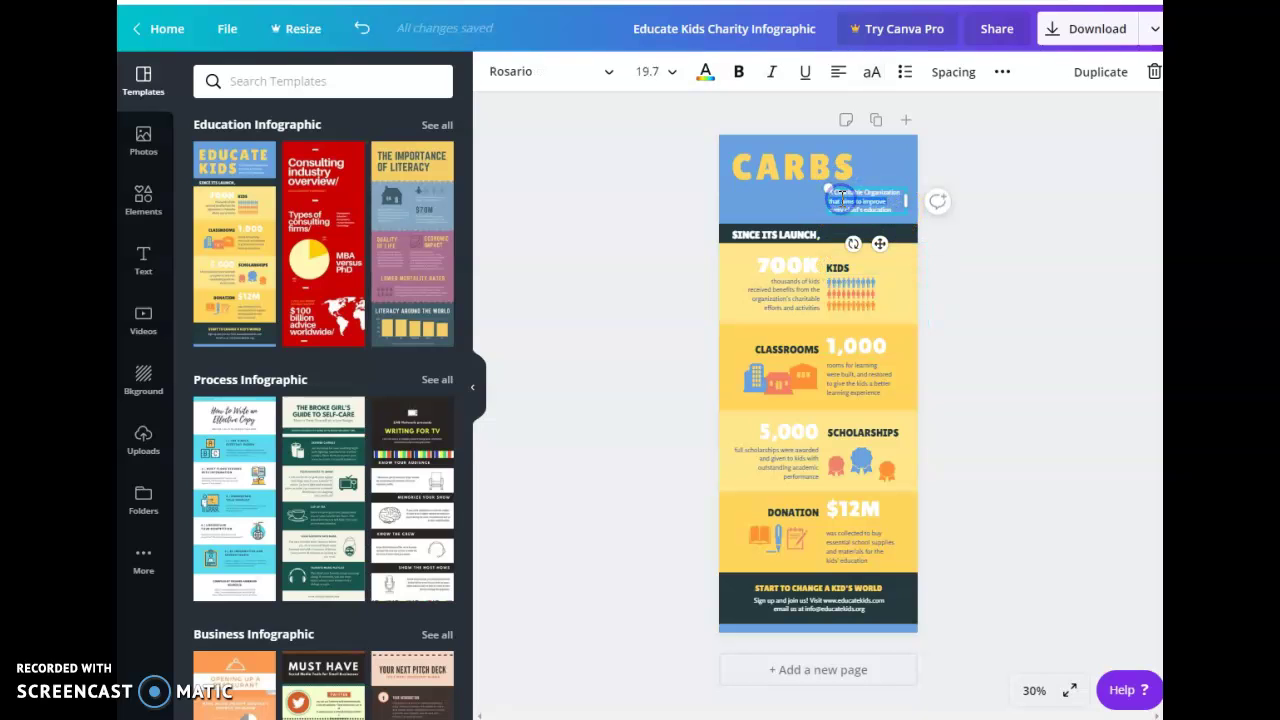
pyautogui.click(889, 202)
pyautogui.click(888, 188)
pyautogui.click(890, 195)
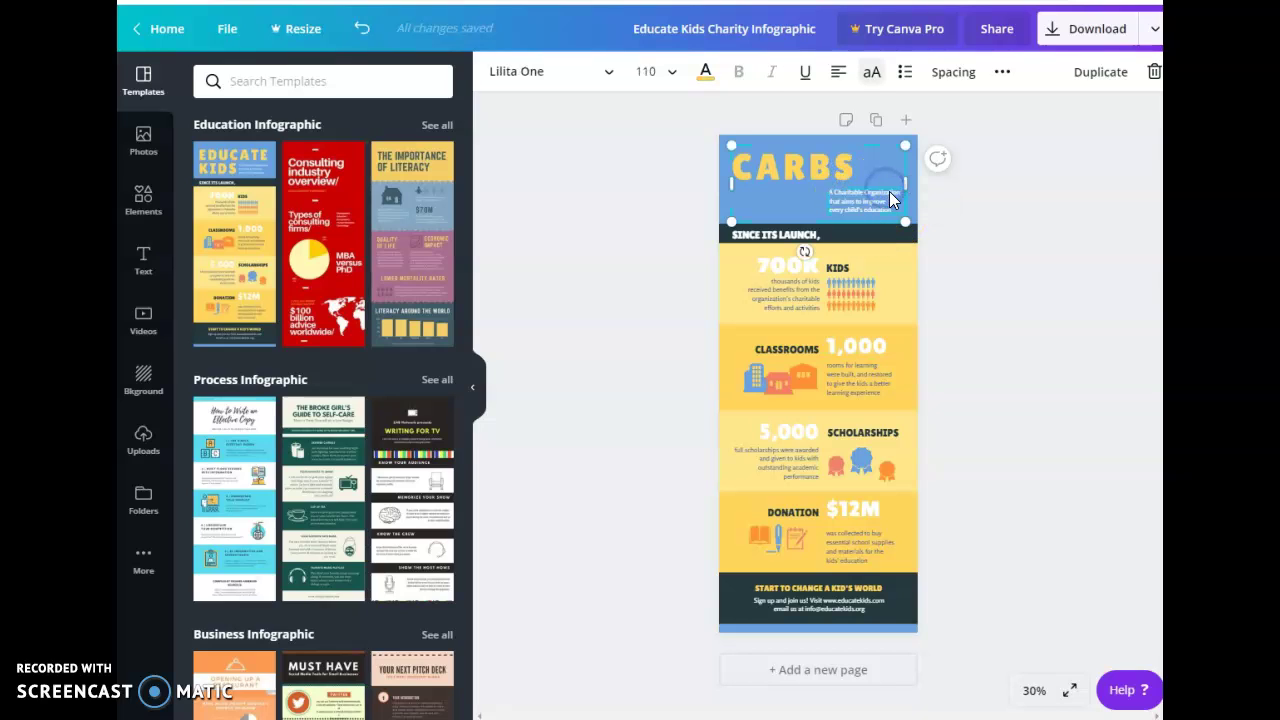
pyautogui.click(878, 192)
pyautogui.click(877, 190)
pyautogui.click(875, 200)
pyautogui.click(765, 285)
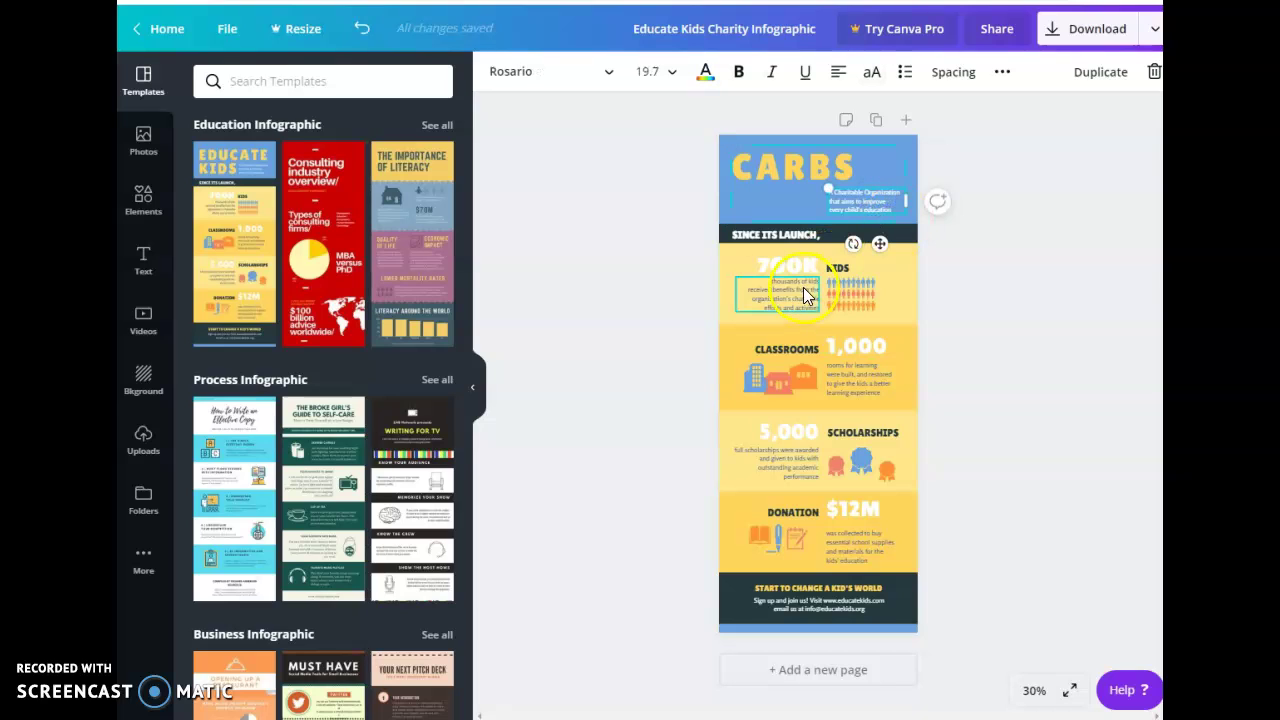
pyautogui.click(791, 267)
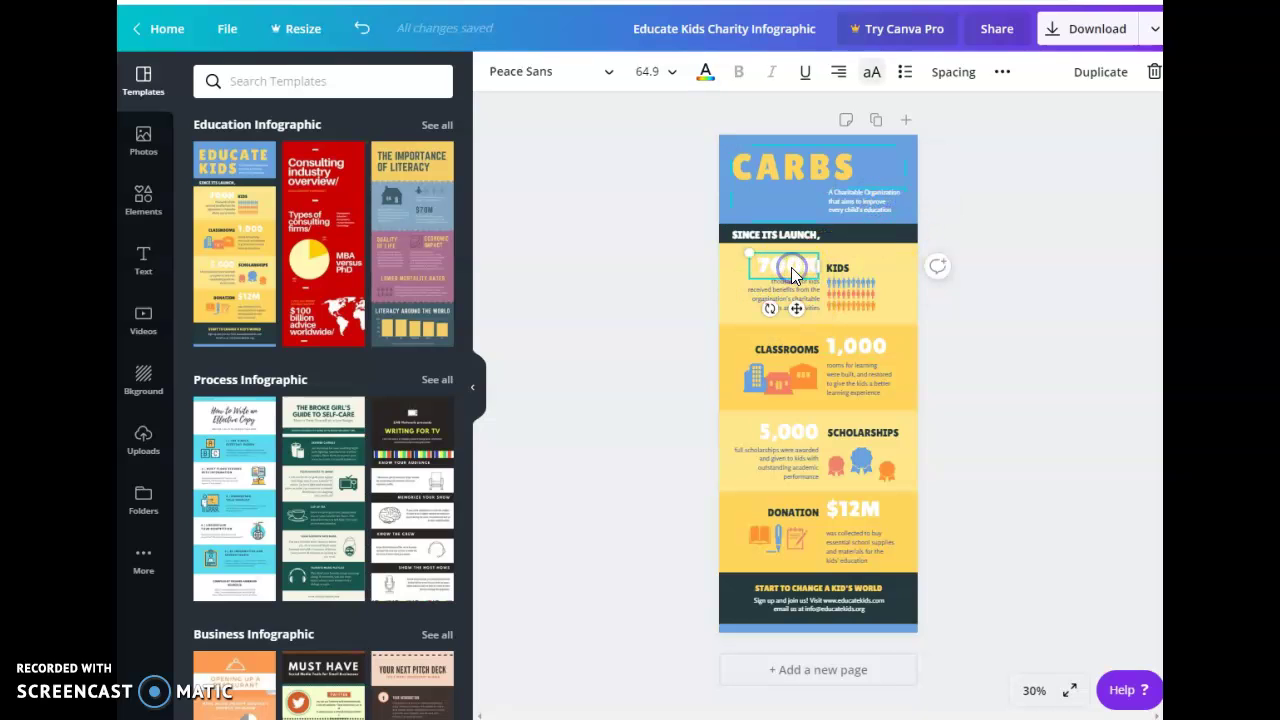
# Step: Delete the lower rows of people icons beside 700K and the light yellow band behind them, keeping the top blue row
pyautogui.click(858, 293)
pyautogui.moveTo(835, 289); pyautogui.dragTo(828, 280)
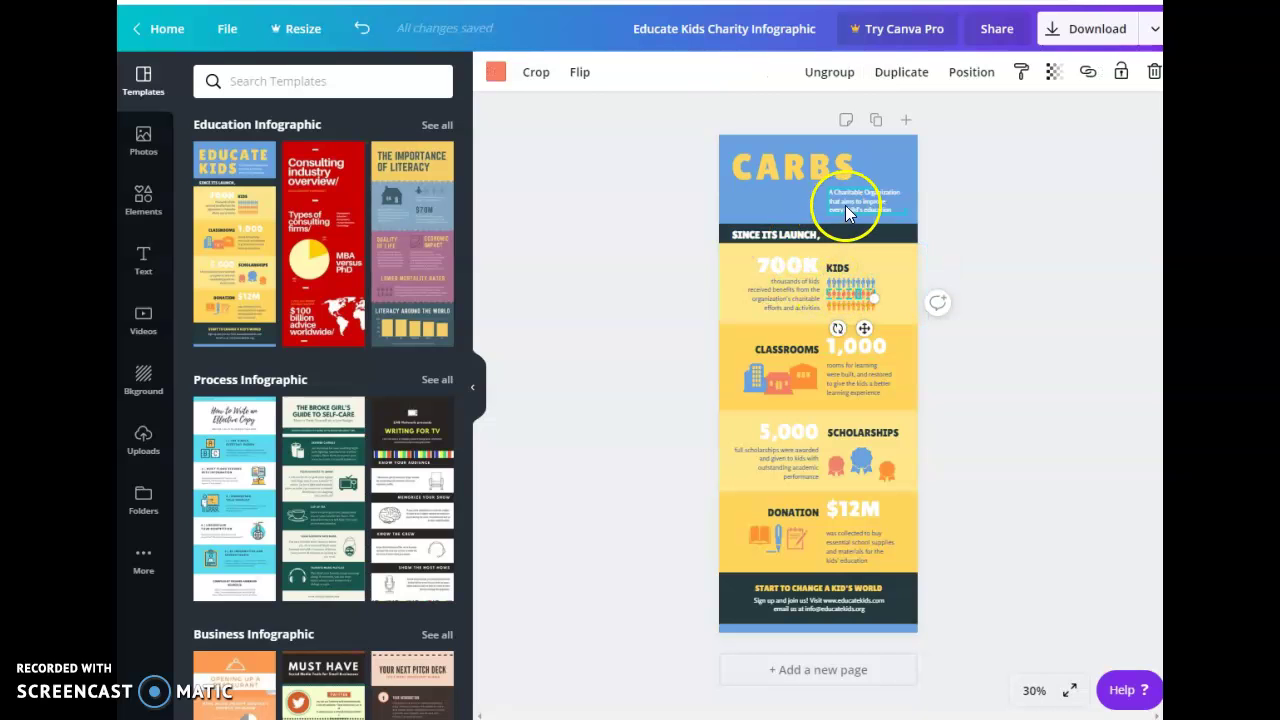
pyautogui.click(845, 205)
pyautogui.click(798, 270)
pyautogui.click(840, 292)
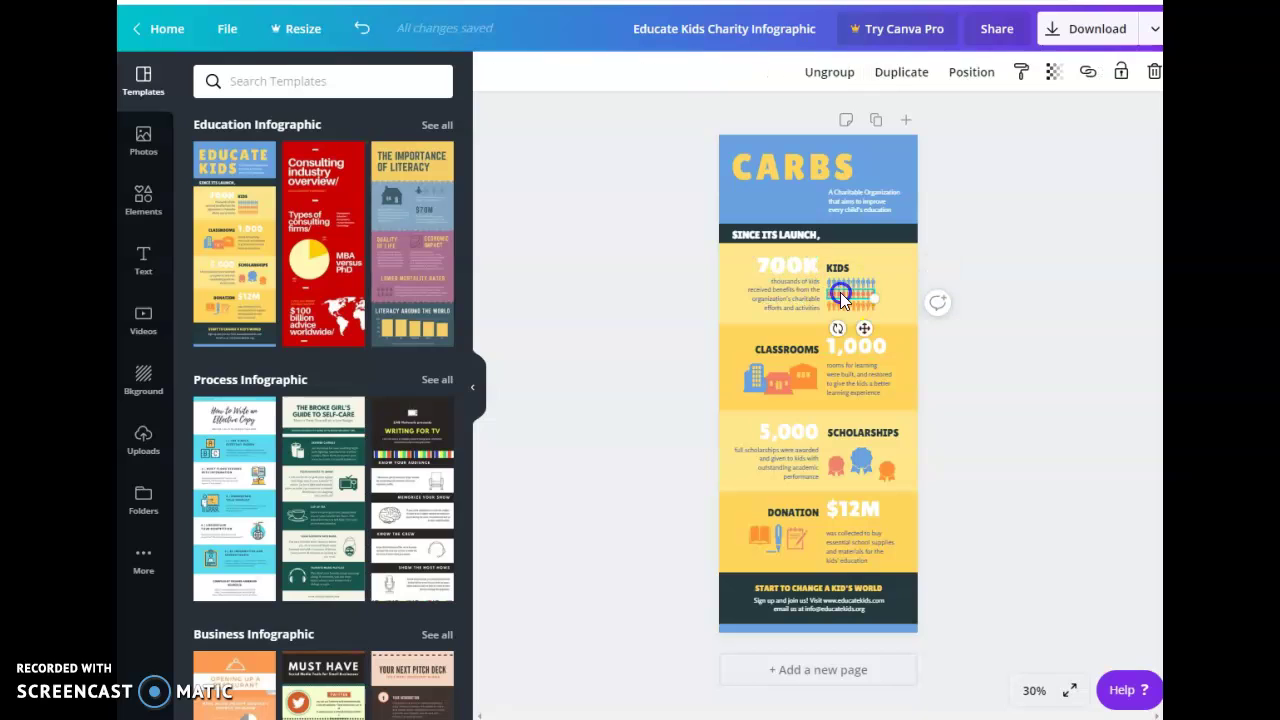
pyautogui.moveTo(848, 292)
pyautogui.mouseDown()
pyautogui.moveTo(850, 308)
pyautogui.moveTo(864, 284)
pyautogui.mouseUp()
pyautogui.click(856, 289)
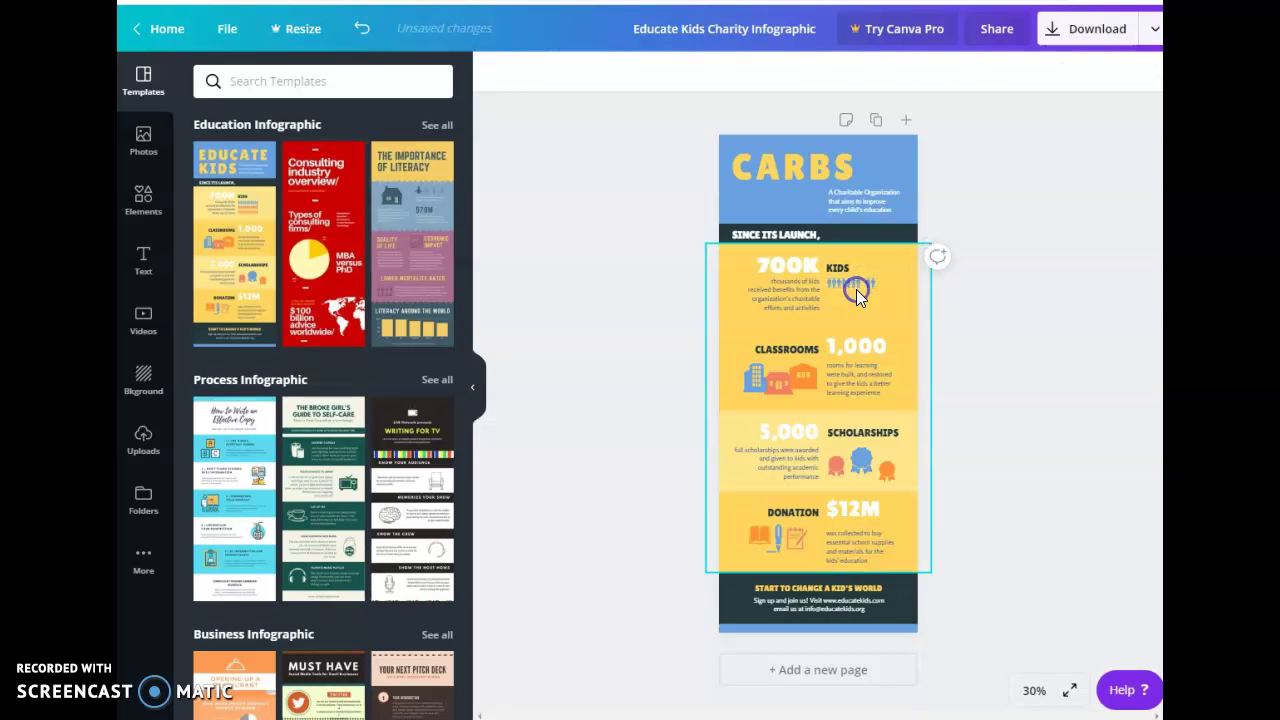
# Step: Try deleting the yellow background panel behind the blue people icons, and undo its removal
pyautogui.click(845, 277)
pyautogui.press('Delete')
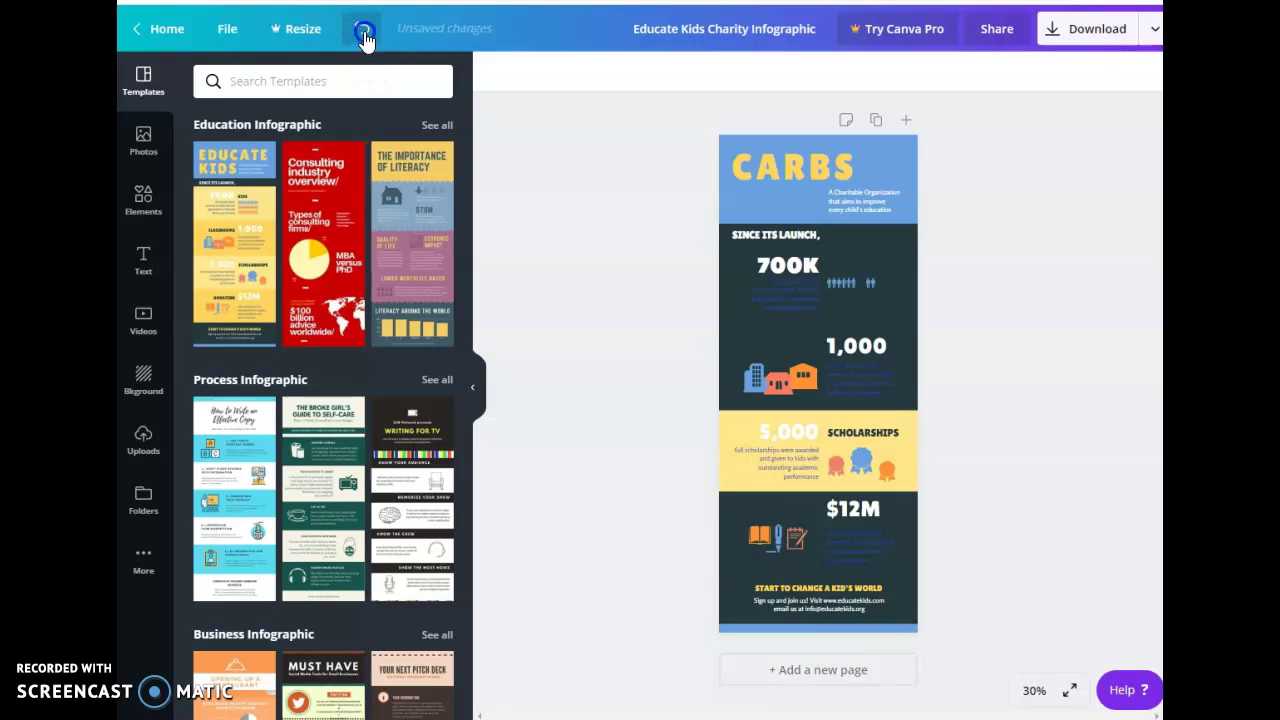
pyautogui.click(362, 29)
pyautogui.click(833, 278)
pyautogui.click(846, 279)
pyautogui.press('Delete')
pyautogui.click(850, 281)
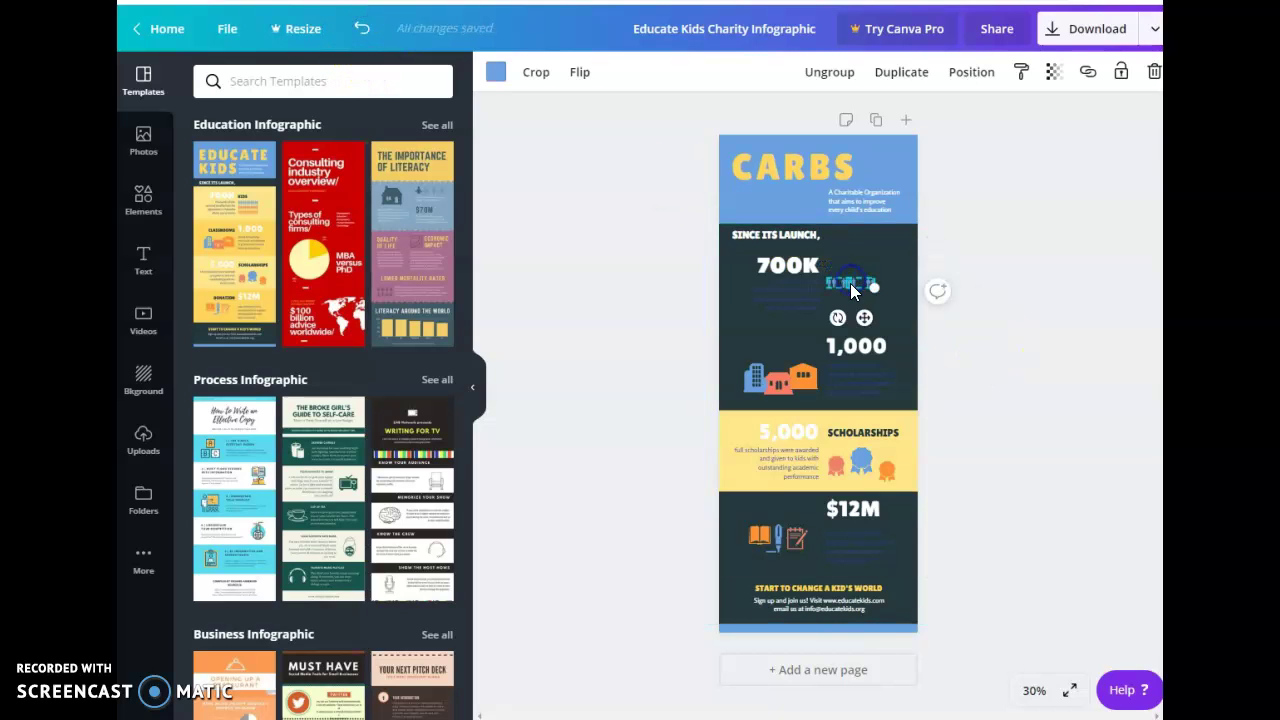
pyautogui.click(362, 29)
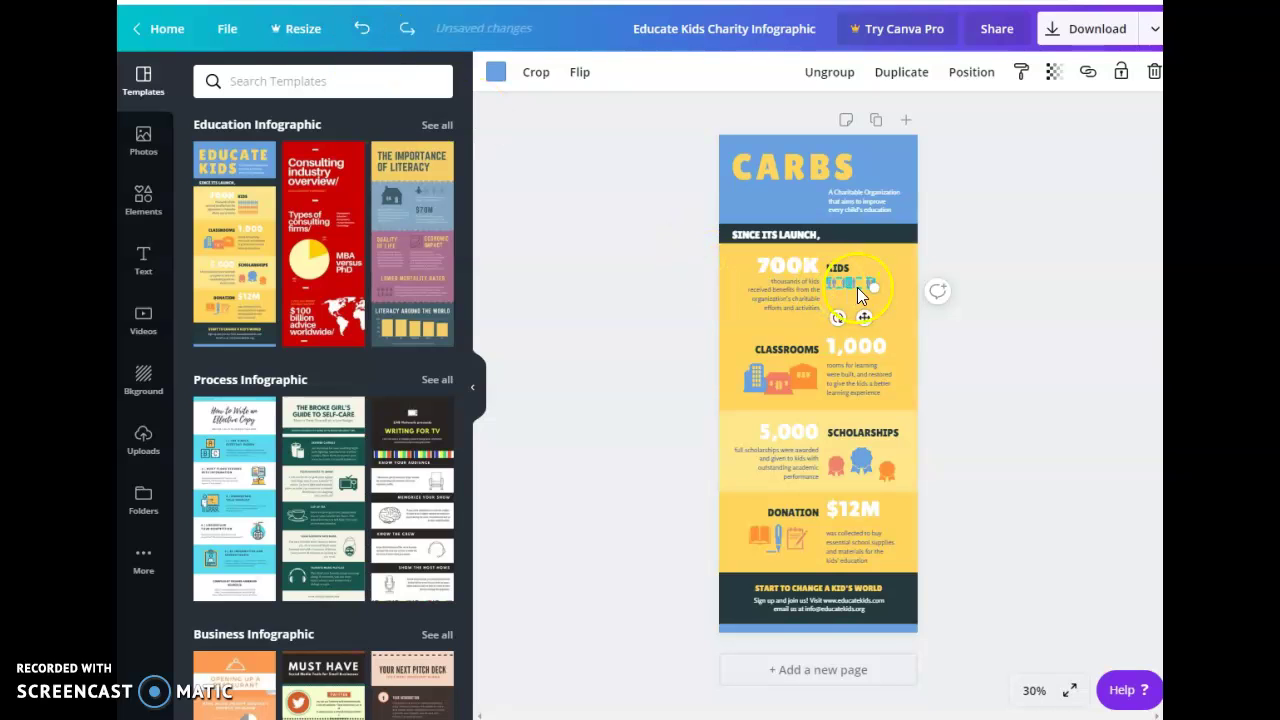
# Step: Delete the KIDS label and some of the blue people icons beside 700K
pyautogui.moveTo(872, 277); pyautogui.dragTo(870, 278)
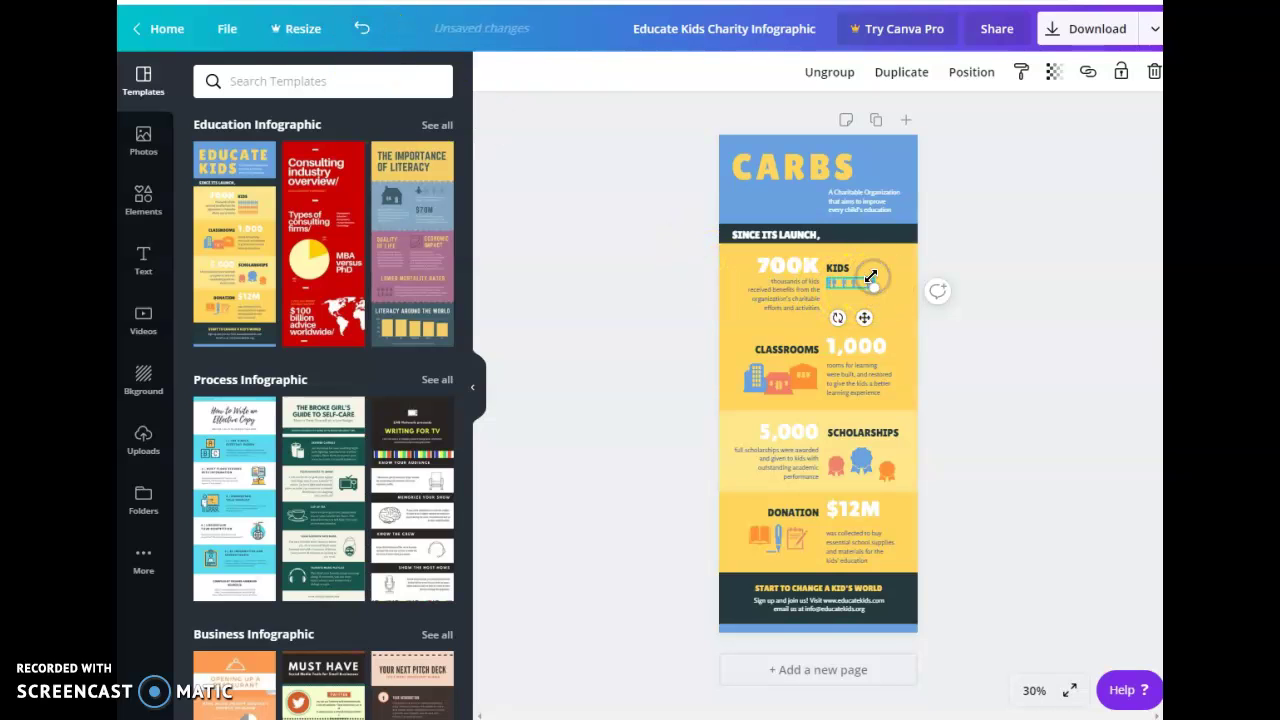
pyautogui.click(559, 288)
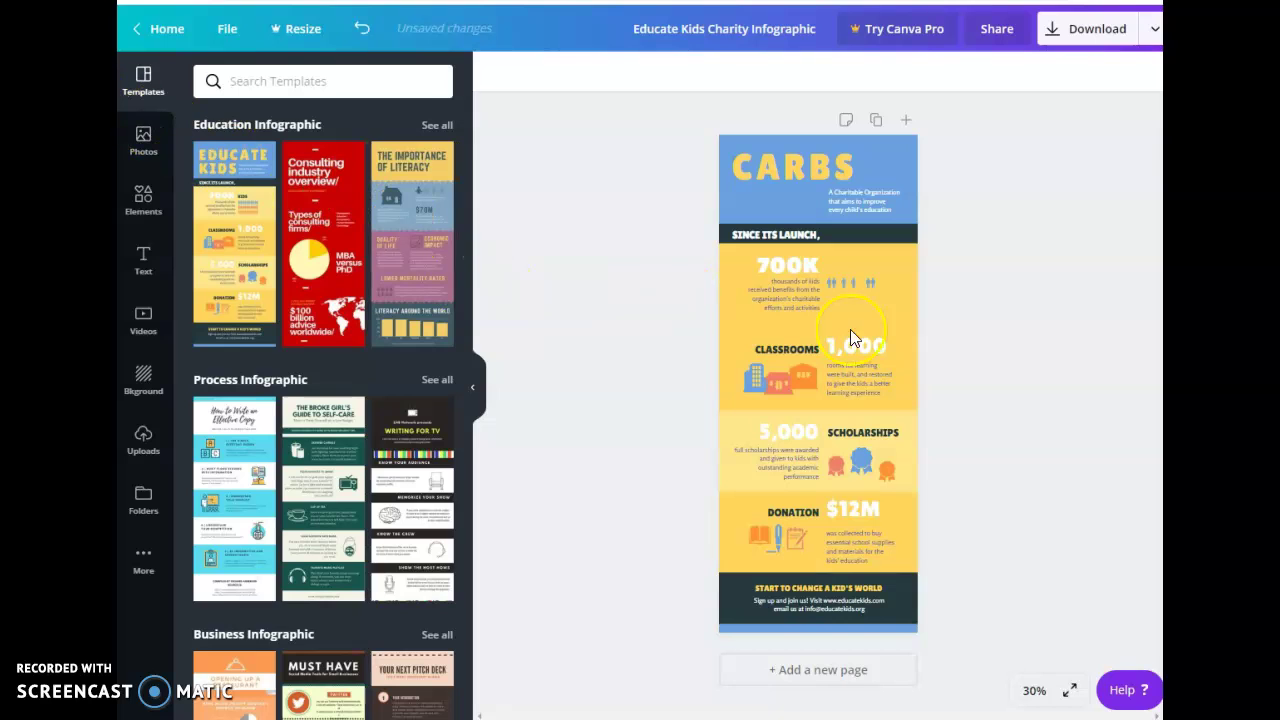
# Step: Search the photo library for food
pyautogui.click(153, 149)
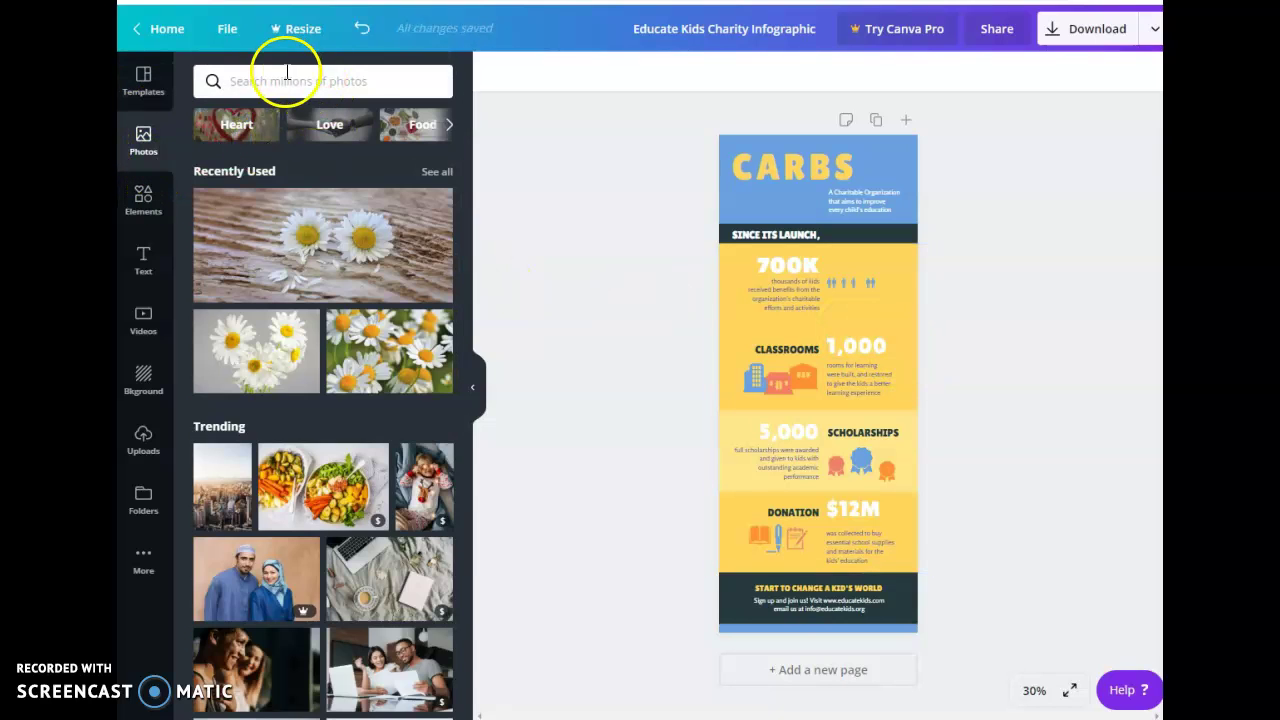
pyautogui.click(283, 78)
pyautogui.write('fi')
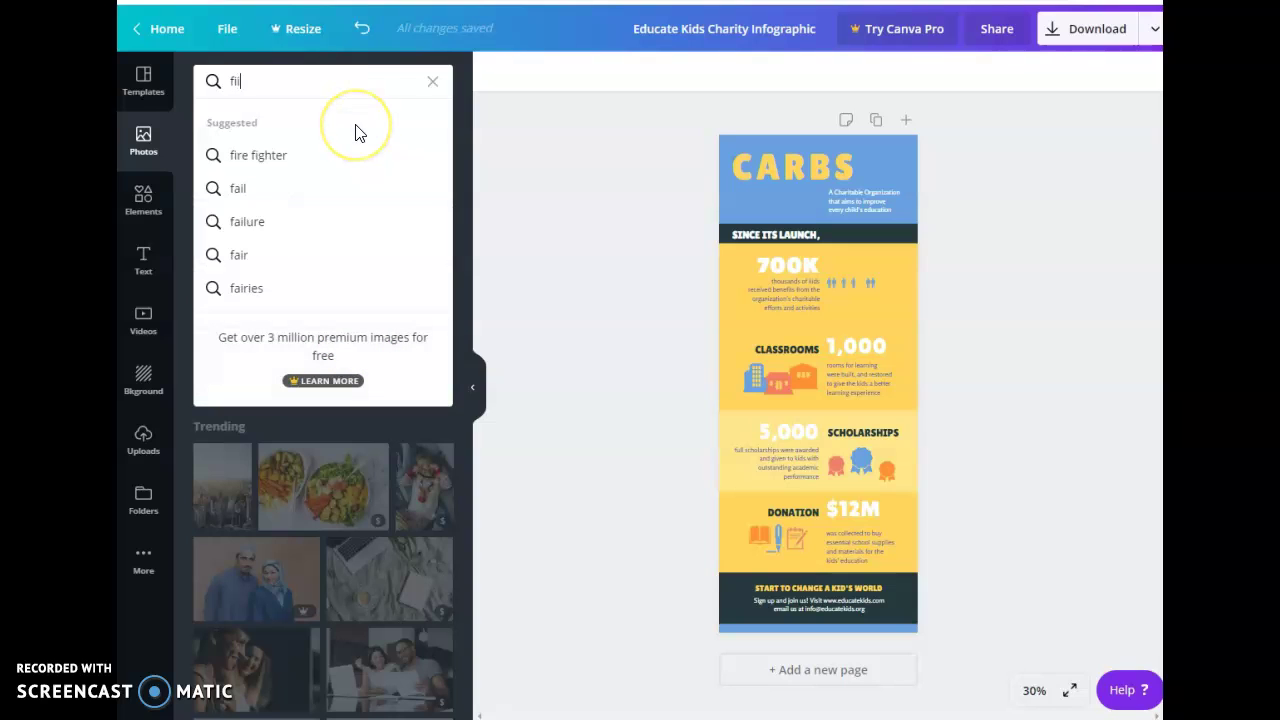
pyautogui.press('BackSpace')
pyautogui.write('ood')
pyautogui.press('Return')
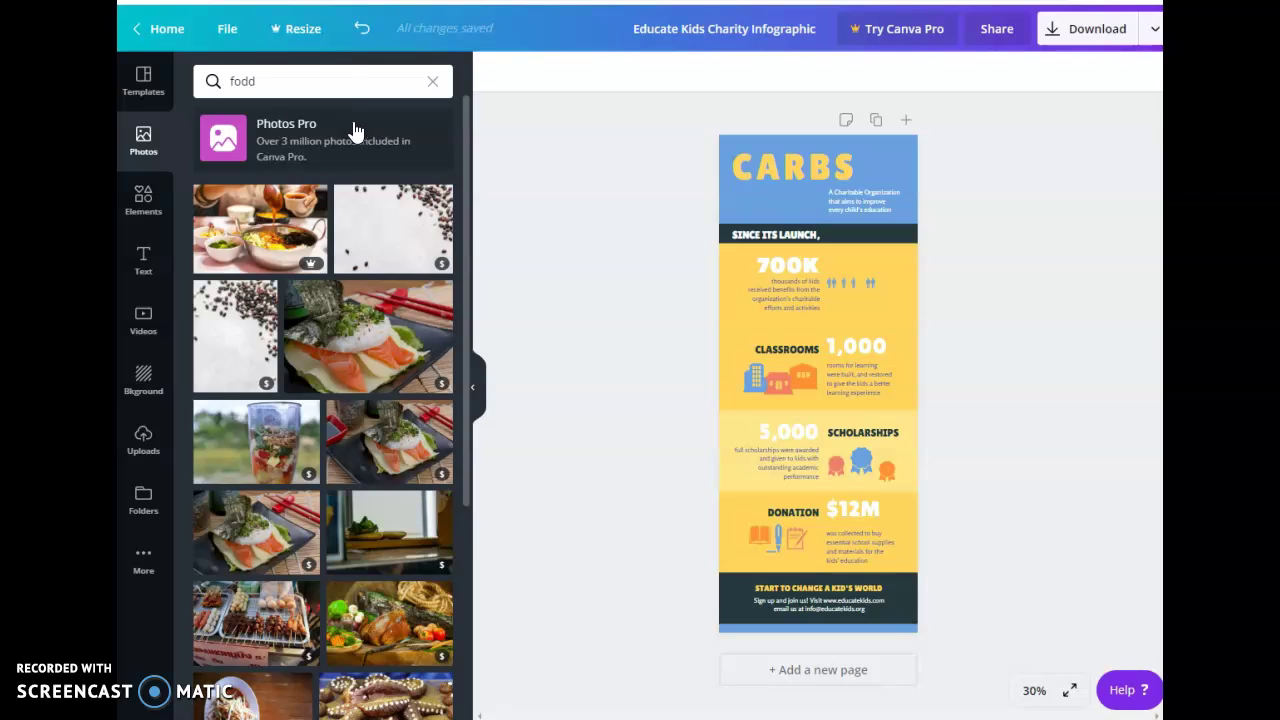
pyautogui.click(265, 86)
pyautogui.press('BackSpace')
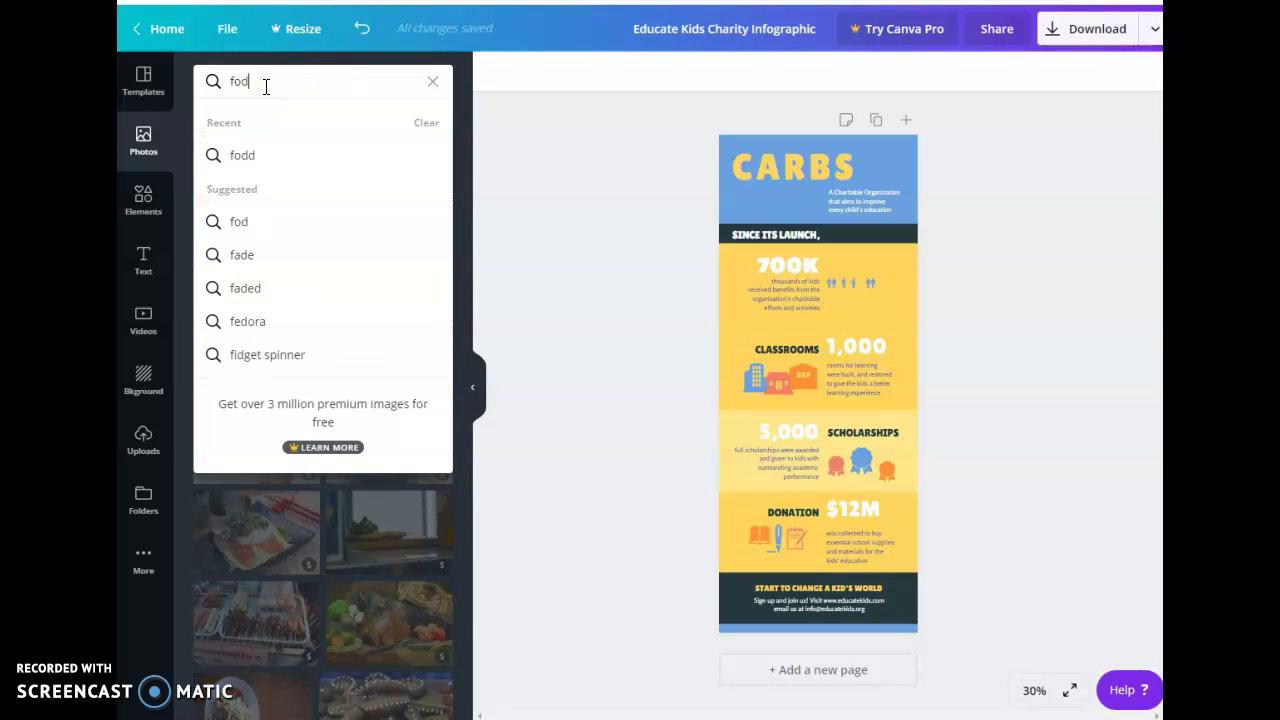
pyautogui.press('BackSpace')
pyautogui.write('od')
pyautogui.press('Return')
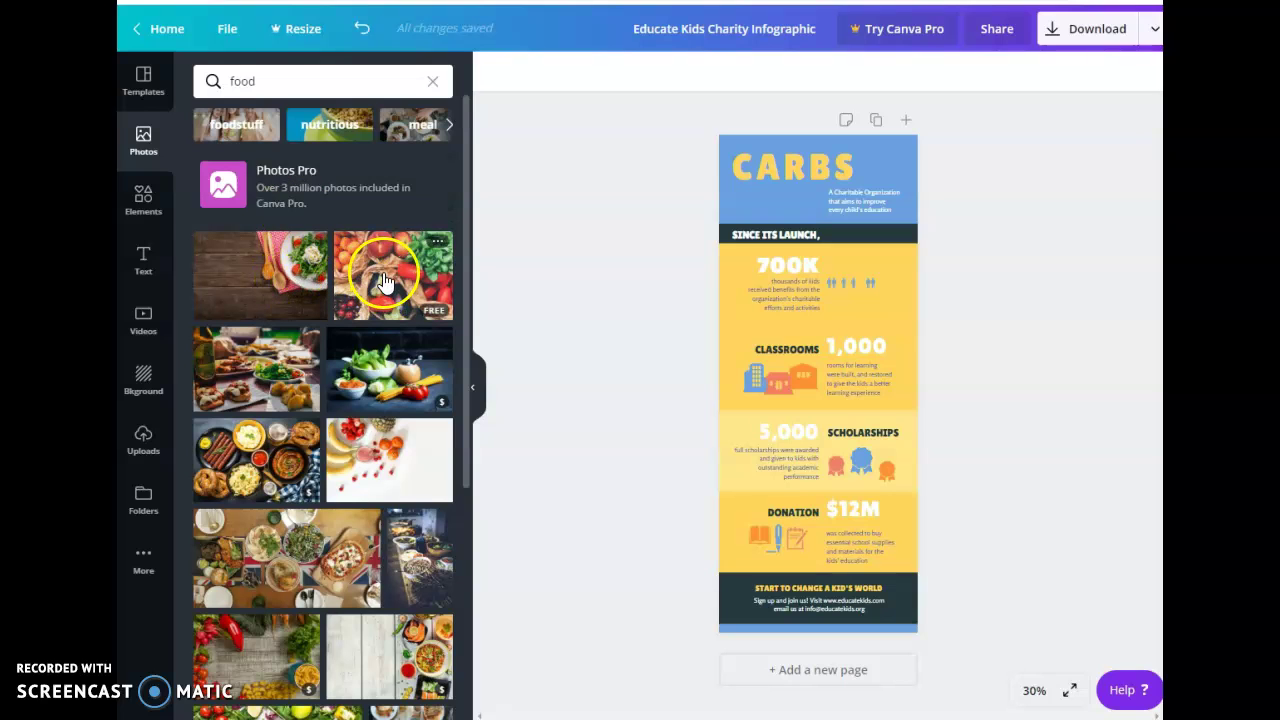
# Step: Search the photos for bread and place the picture of round loaves beside 700K, shrunk to fit that section
pyautogui.doubleClick(236, 83)
pyautogui.write('bread')
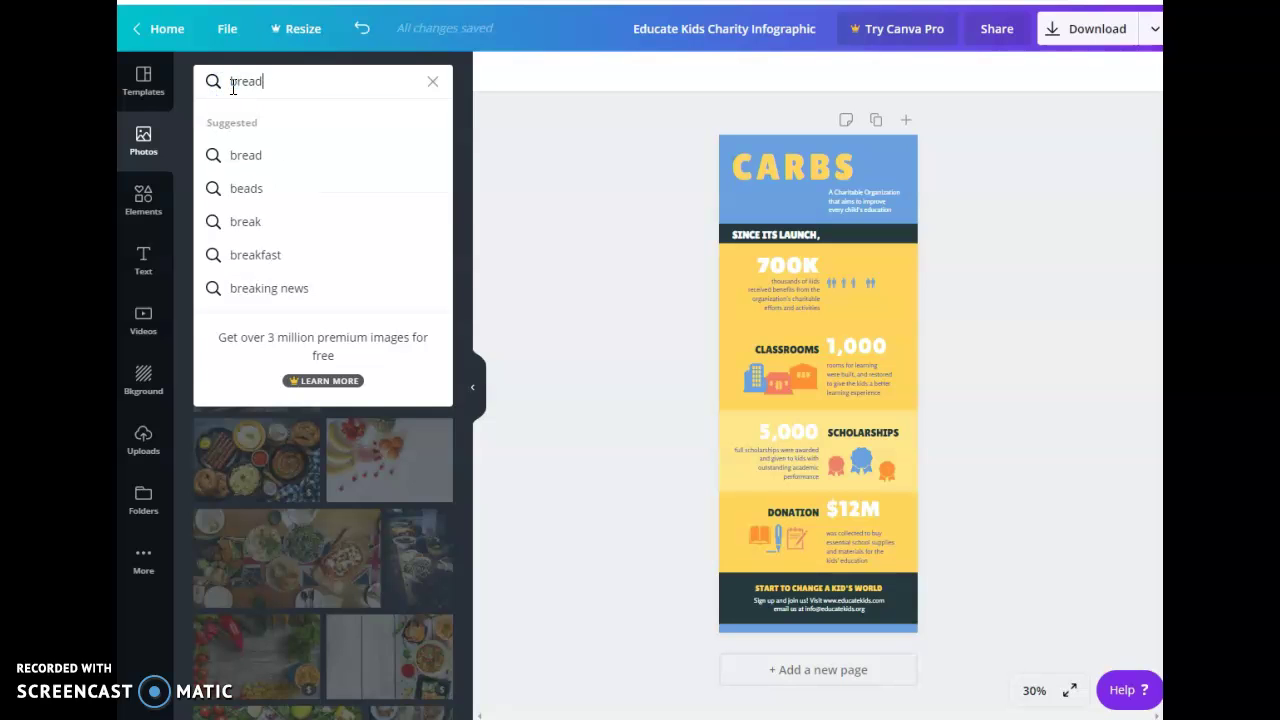
pyautogui.press('Return')
pyautogui.moveTo(378, 284); pyautogui.dragTo(869, 320)
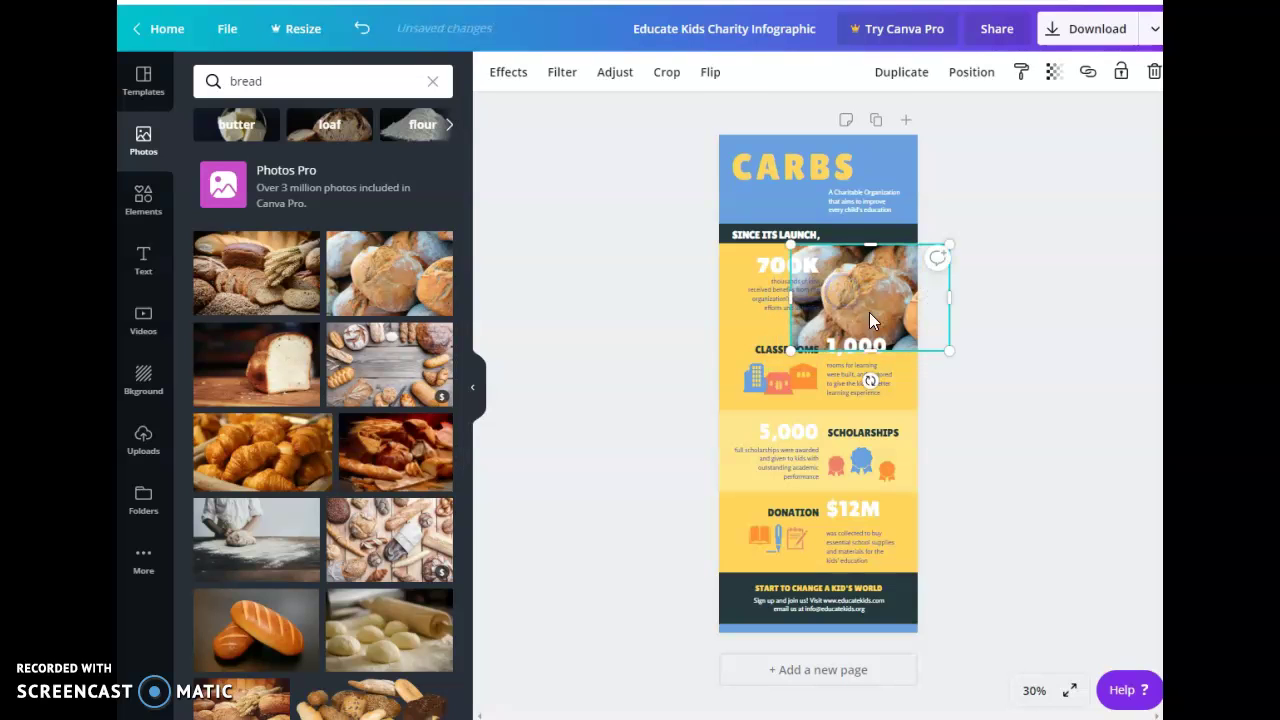
pyautogui.moveTo(944, 350); pyautogui.dragTo(838, 306)
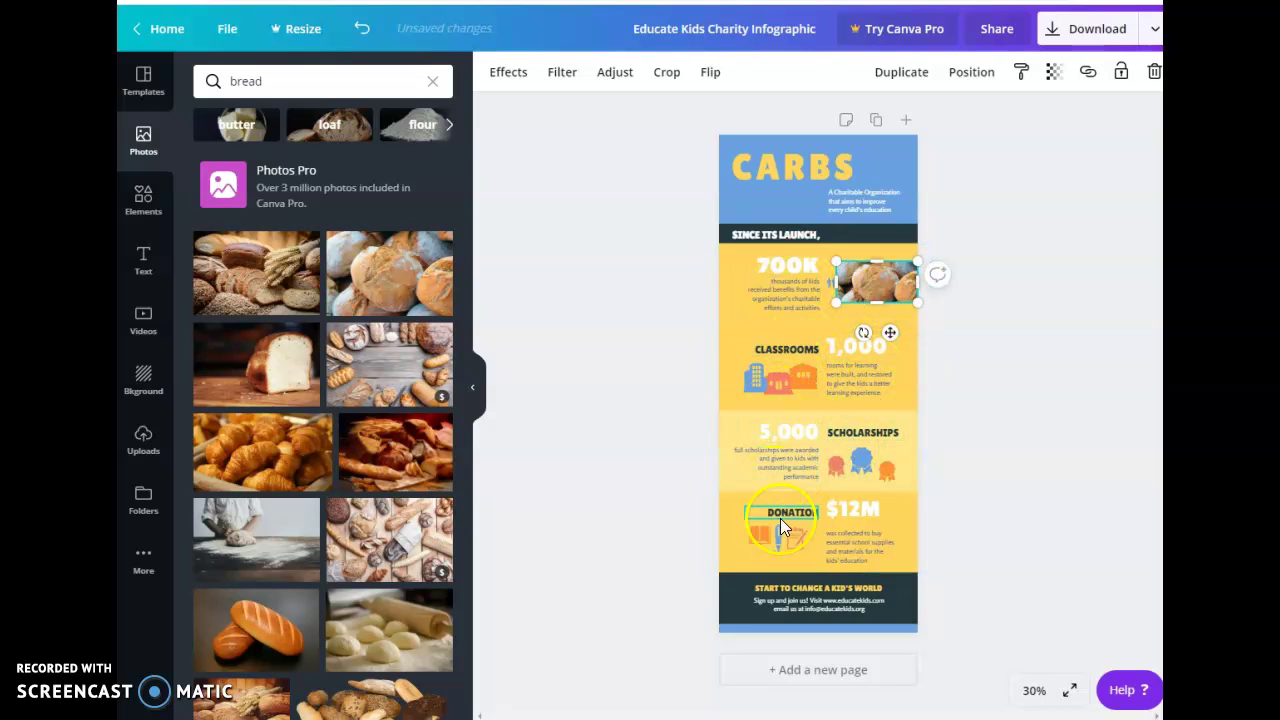
pyautogui.click(143, 200)
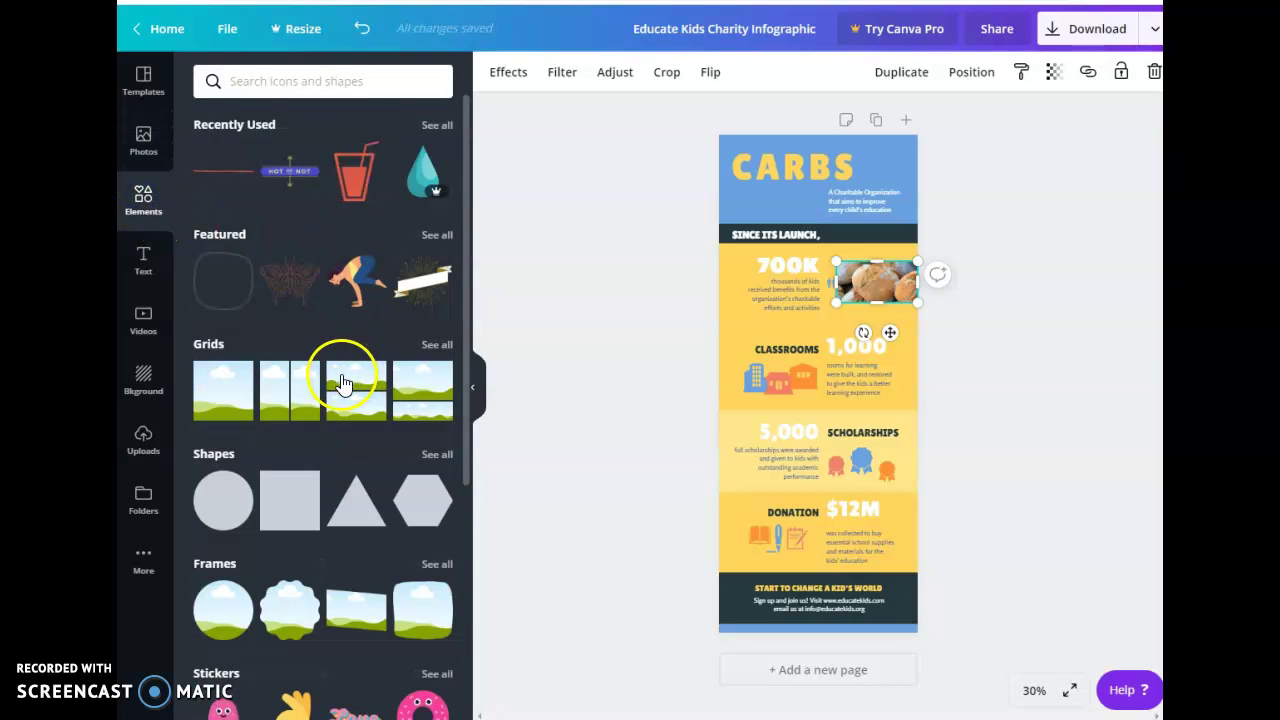
pyautogui.click(142, 143)
pyautogui.scroll(-6, 334, 294)
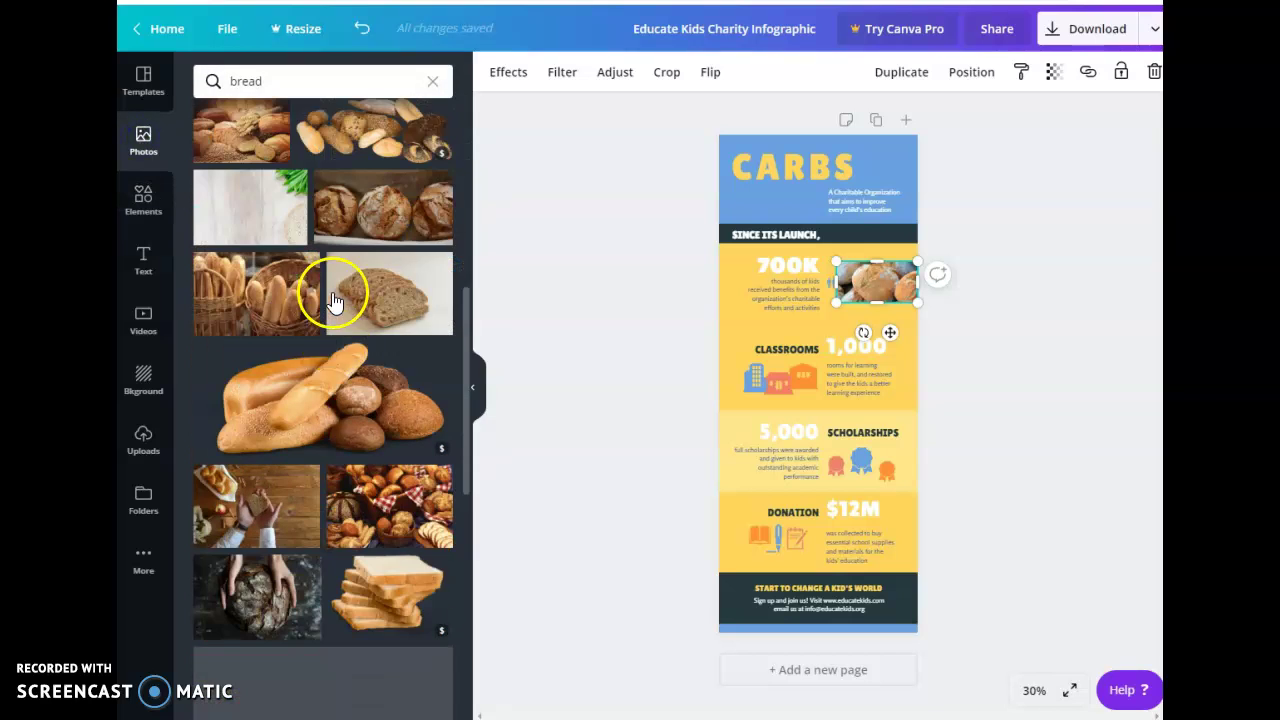
pyautogui.scroll(-2, 400, 380)
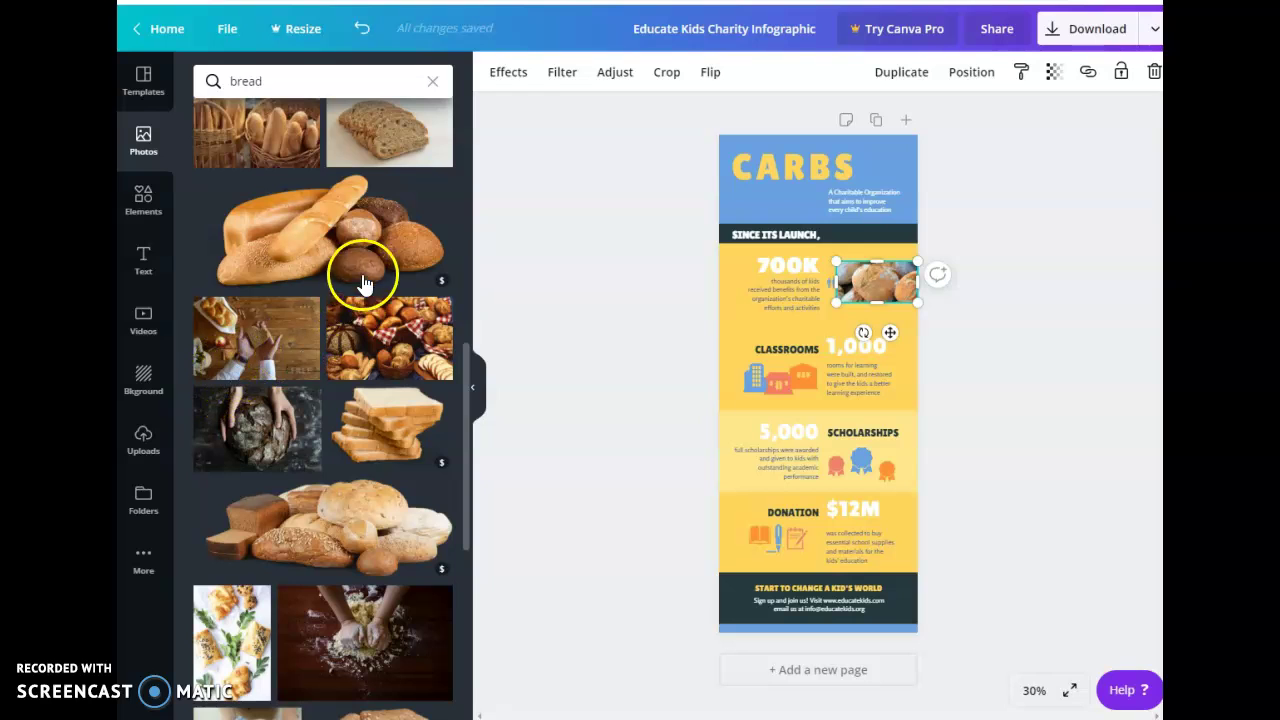
pyautogui.click(152, 212)
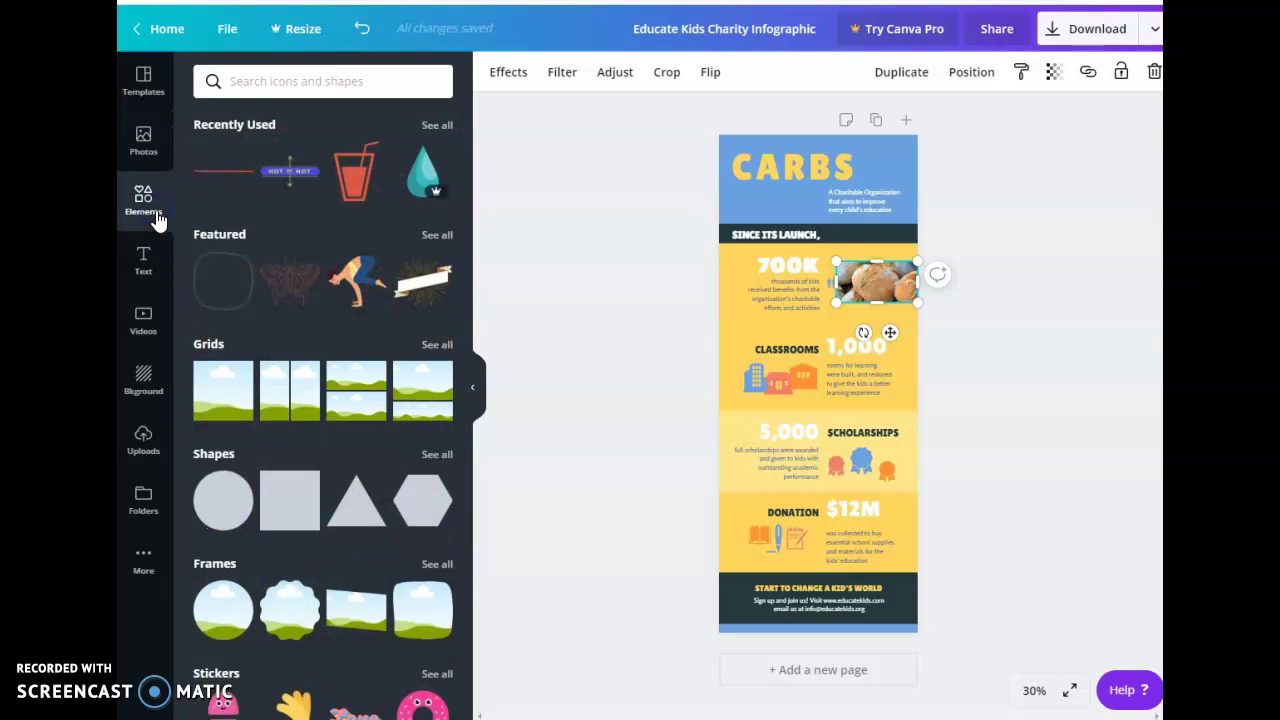
# Step: Add a subheading text box just above the 700K figure and select its placeholder text
pyautogui.click(150, 262)
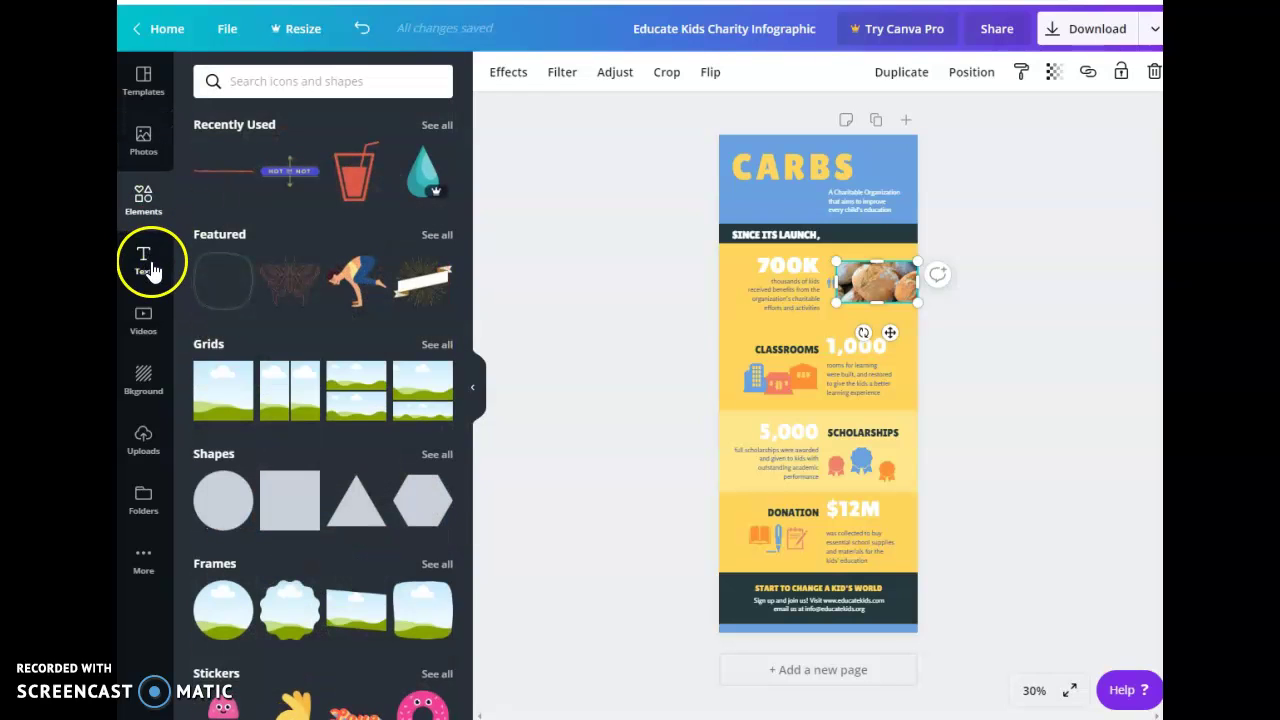
pyautogui.click(266, 215)
pyautogui.moveTo(266, 215); pyautogui.dragTo(786, 262)
pyautogui.doubleClick(787, 253)
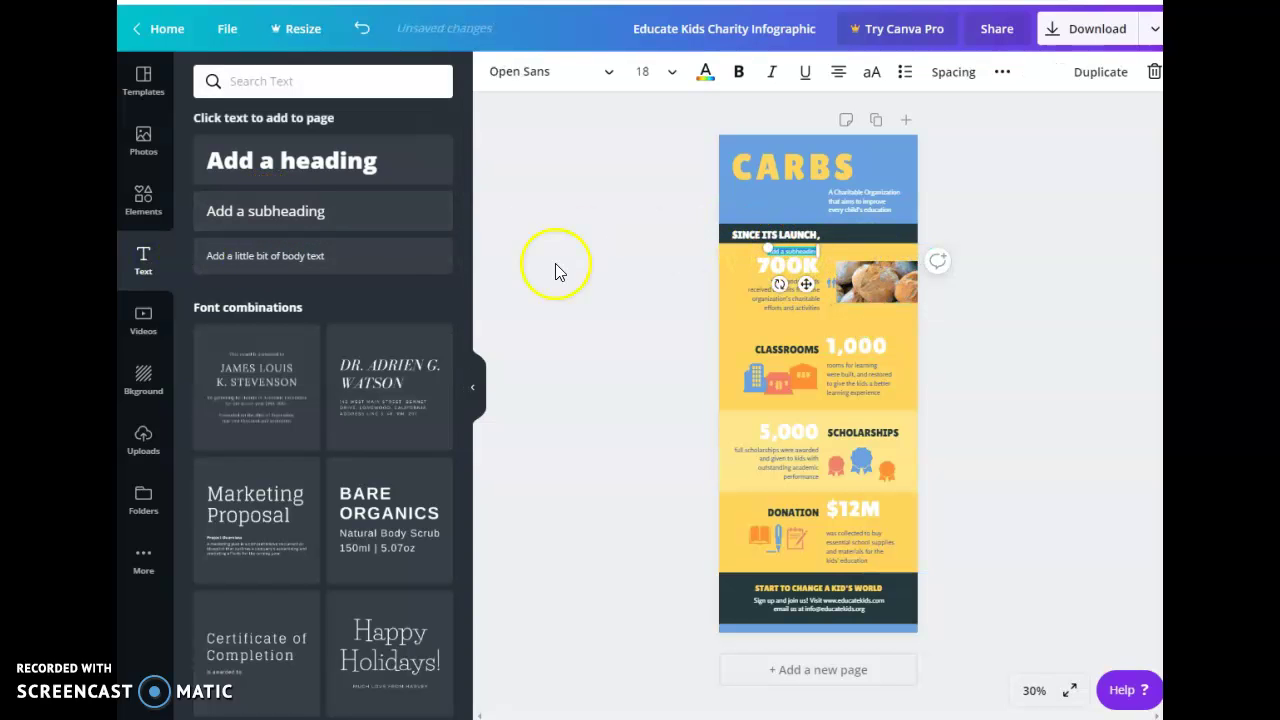
# Step: Apply the grey wooden plank image as the page background
pyautogui.click(146, 322)
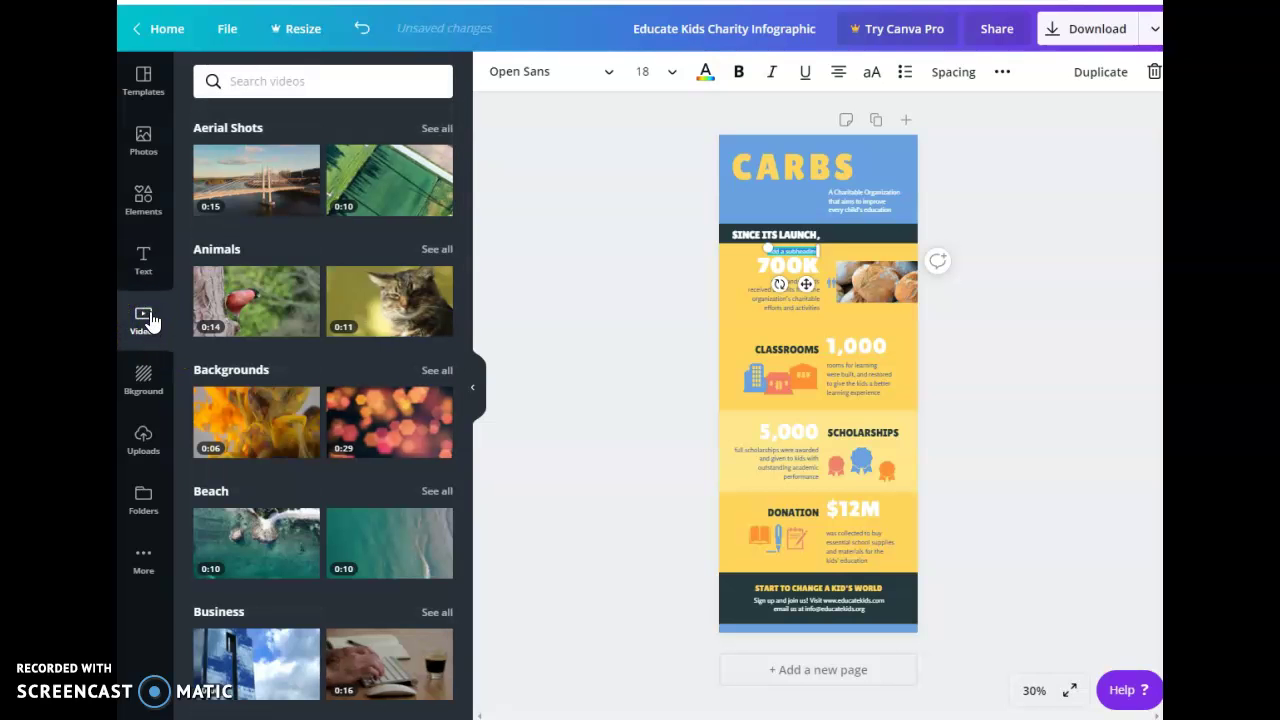
pyautogui.click(146, 380)
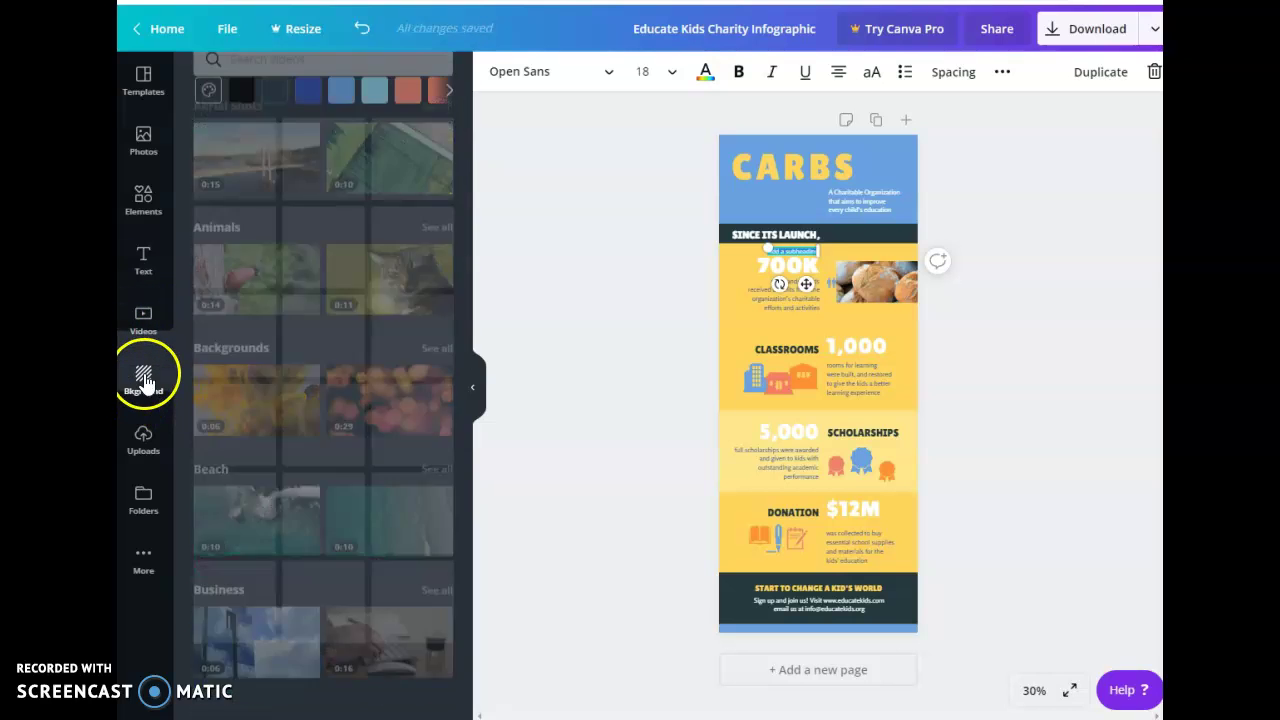
pyautogui.moveTo(392, 208); pyautogui.dragTo(784, 199)
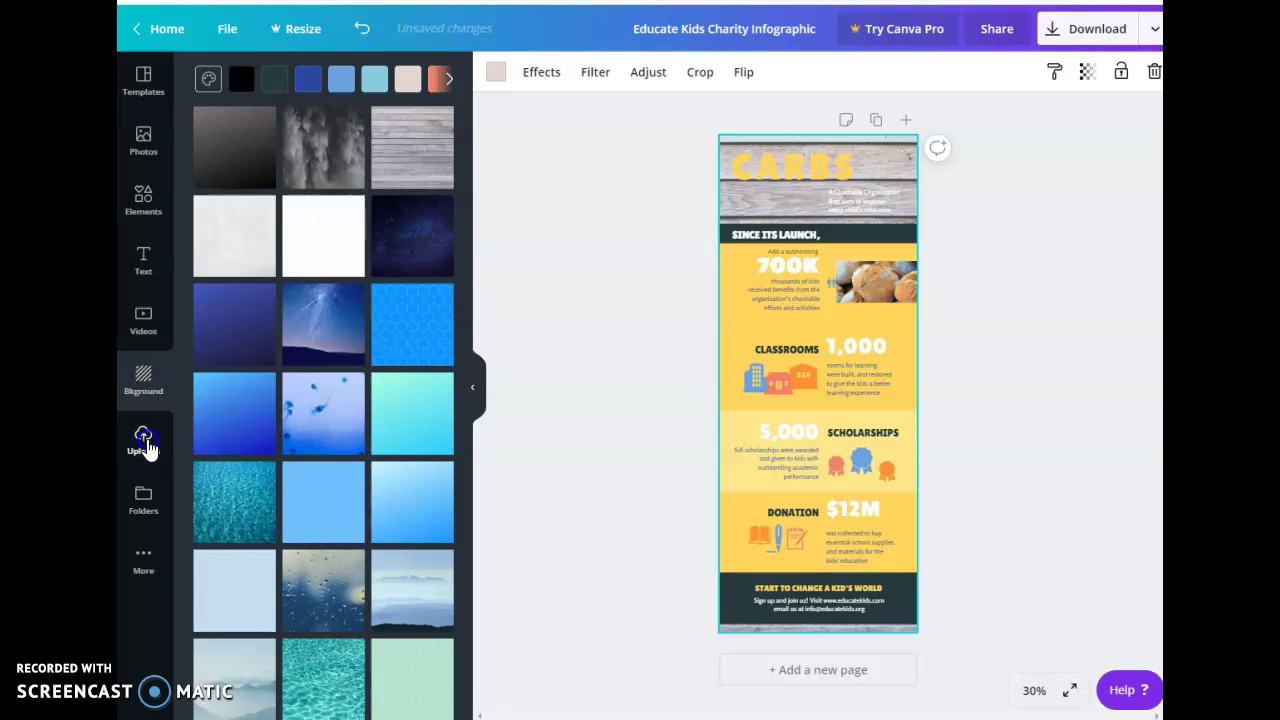
pyautogui.click(145, 440)
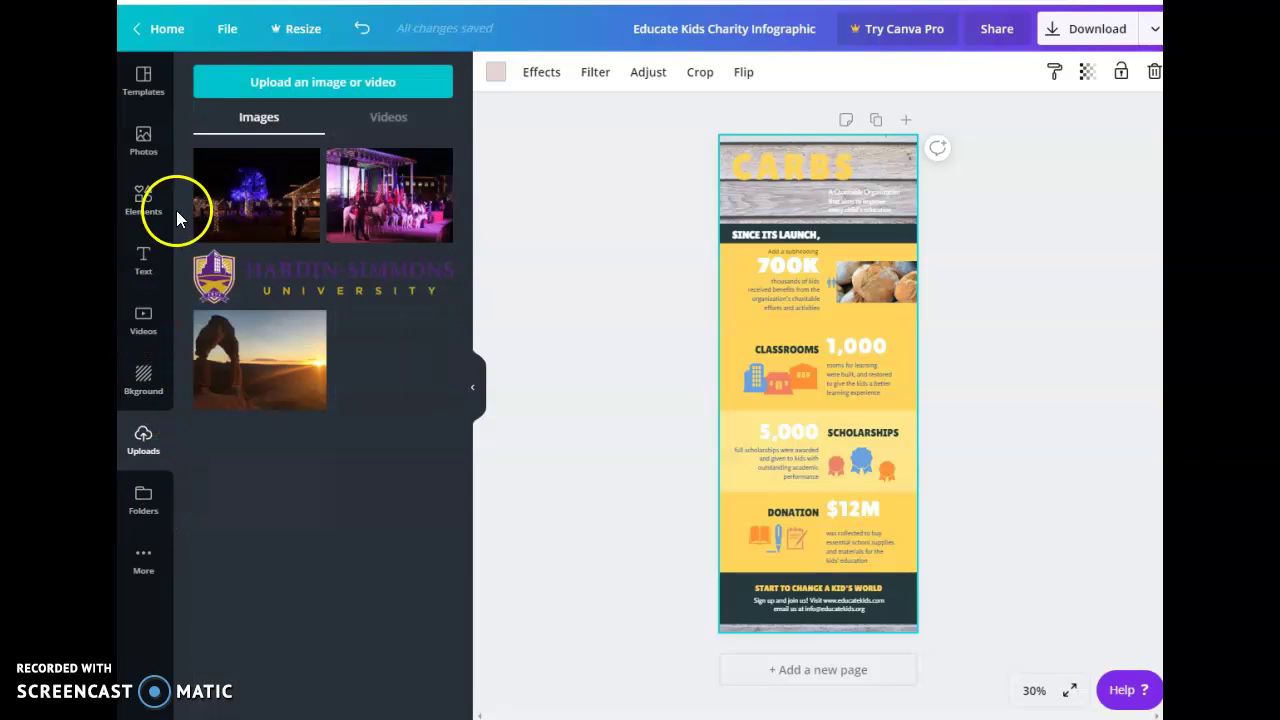
pyautogui.click(1155, 29)
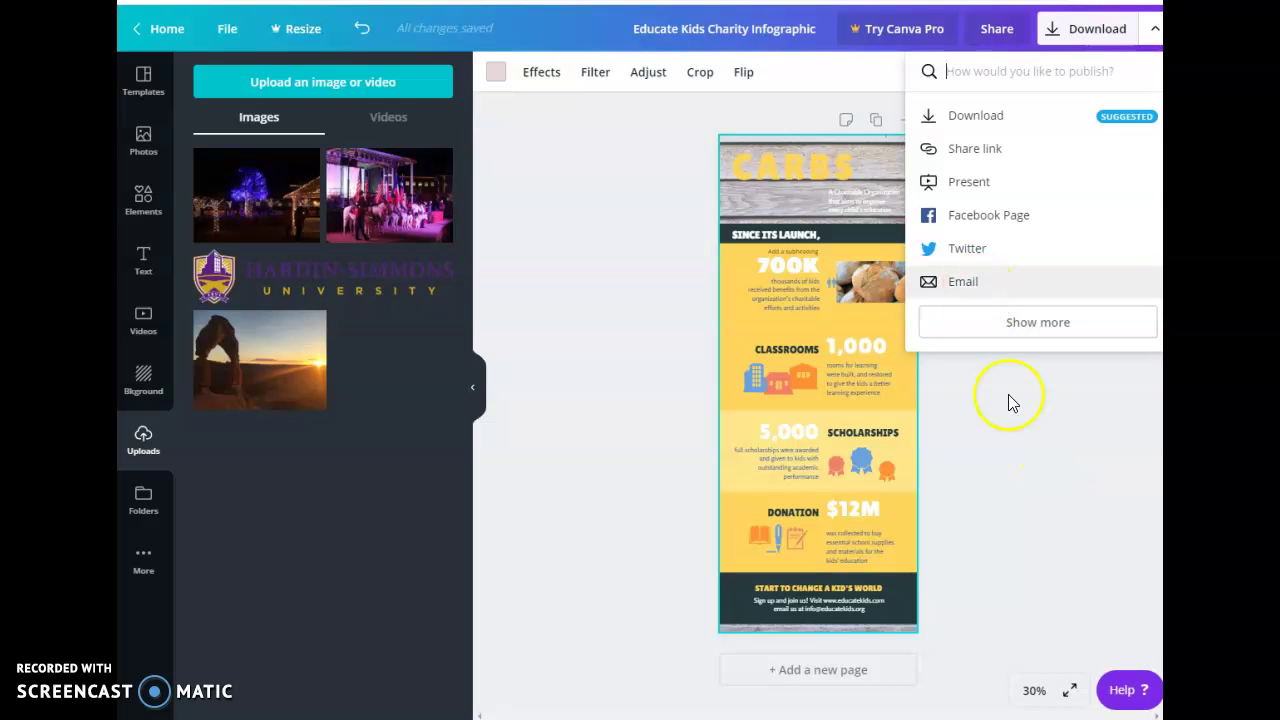
pyautogui.click(1036, 440)
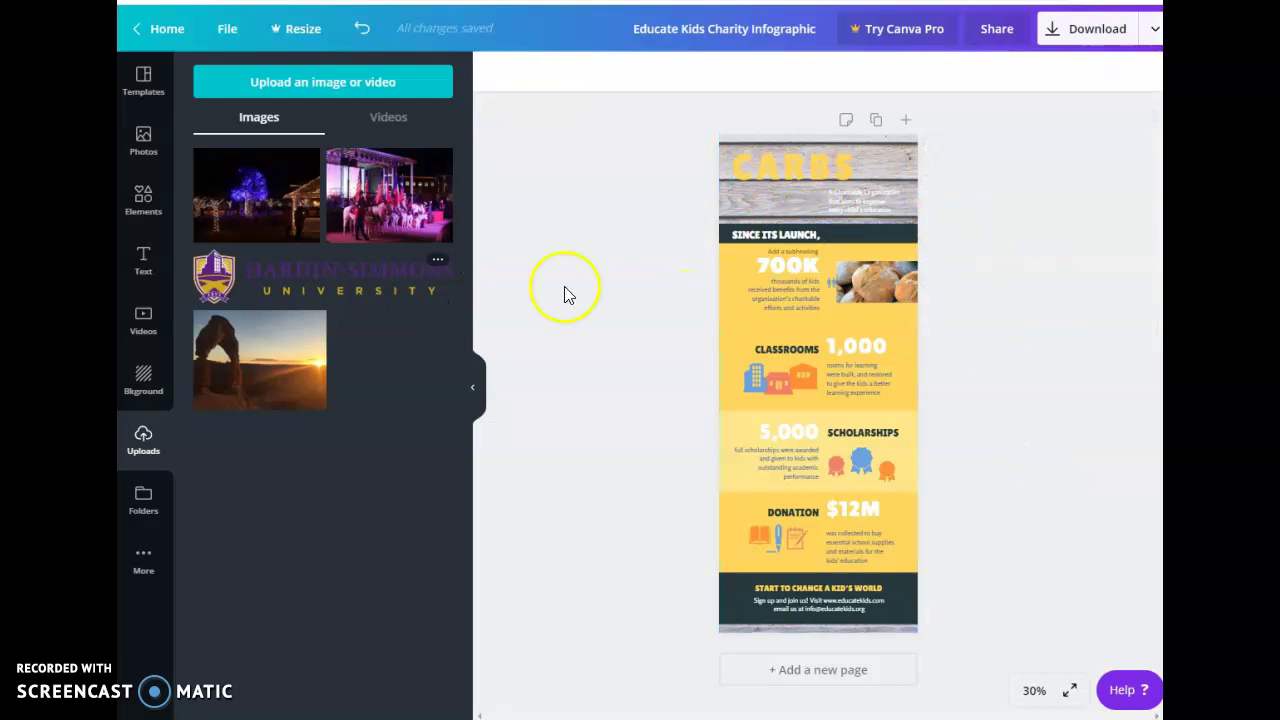
# Step: Look at the design's sharing options, close them, and show the available ways to publish the infographic
pyautogui.click(1001, 34)
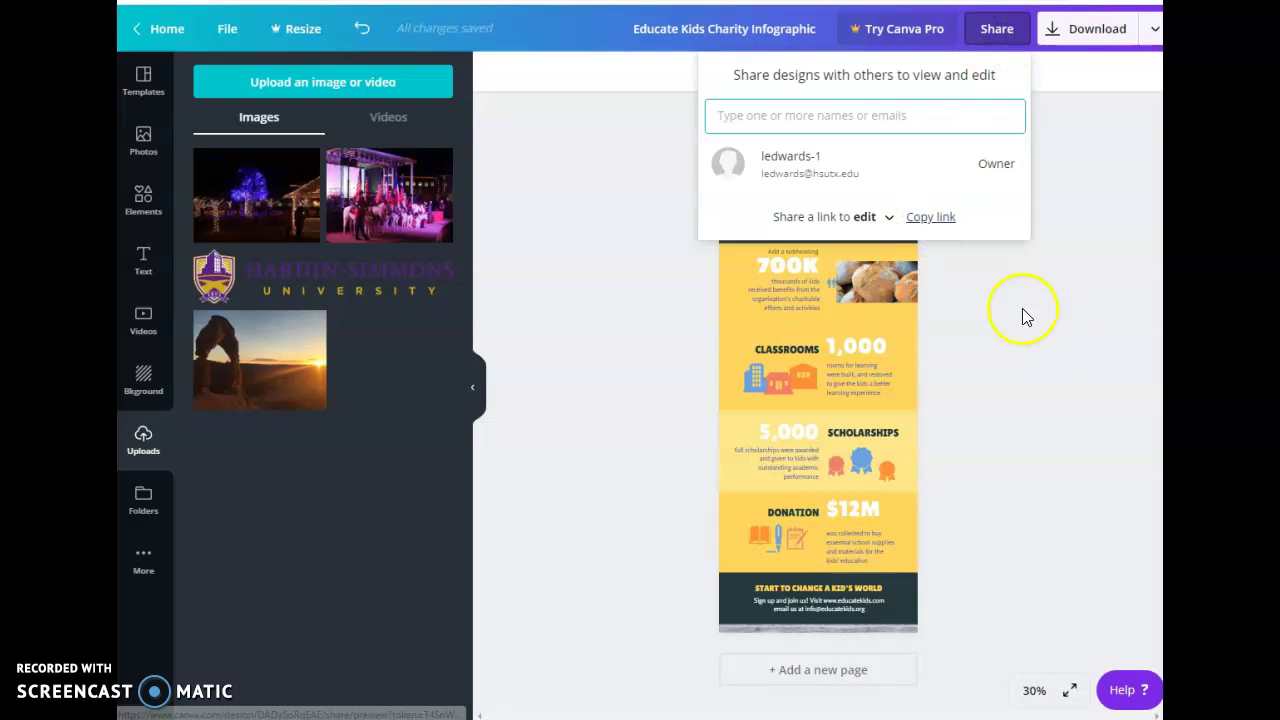
pyautogui.click(1080, 363)
pyautogui.click(1154, 30)
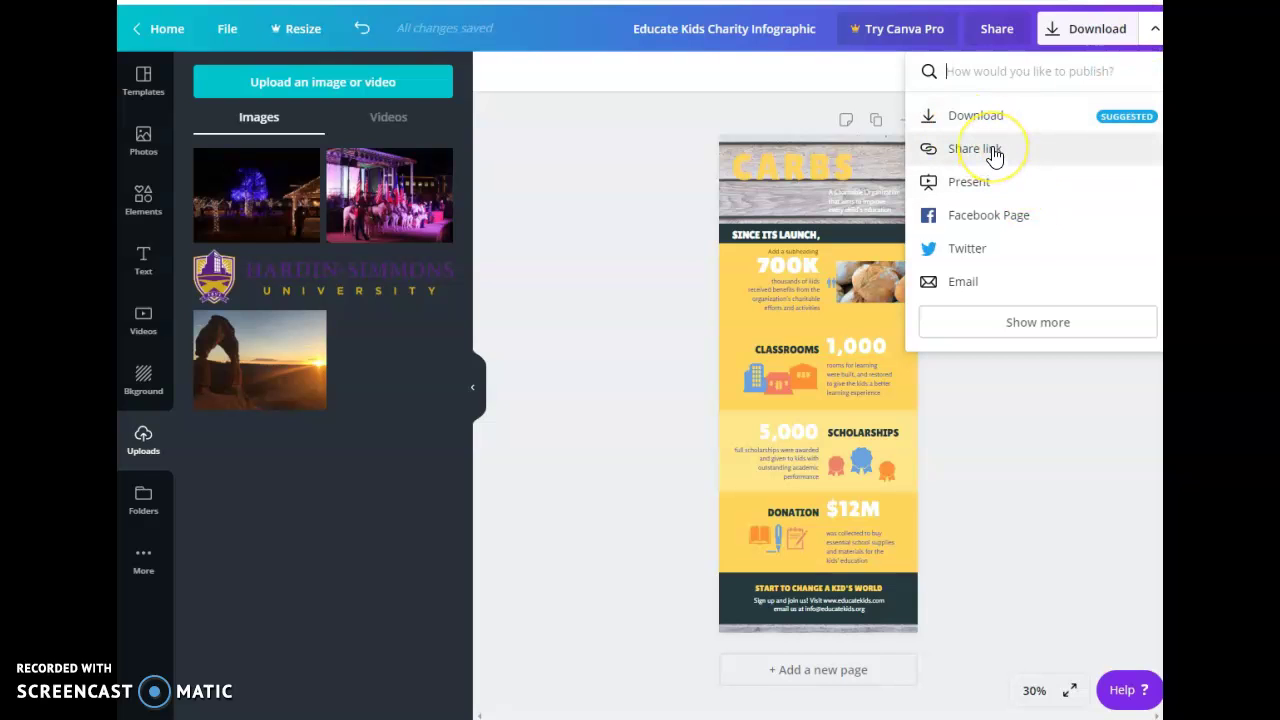
# Step: Review the file types offered for downloading the infographic, keep PNG selected, and close the download settings
pyautogui.click(978, 117)
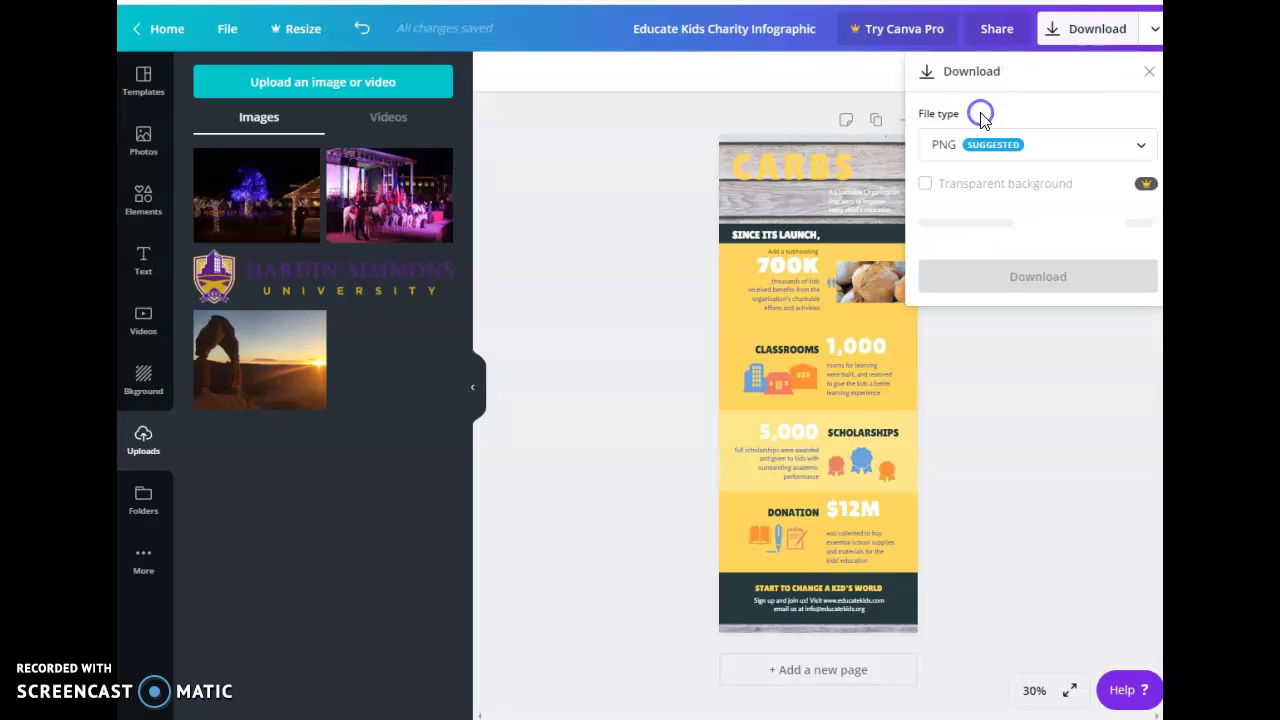
pyautogui.click(1033, 240)
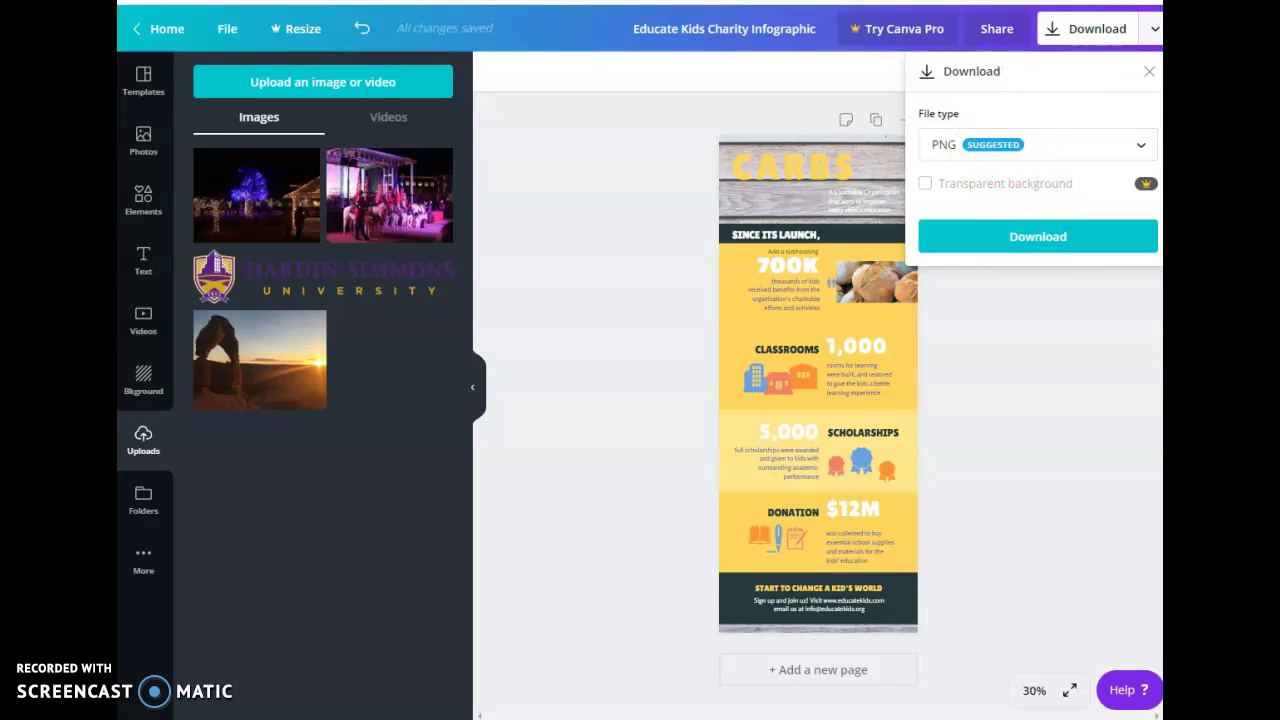
pyautogui.click(1141, 148)
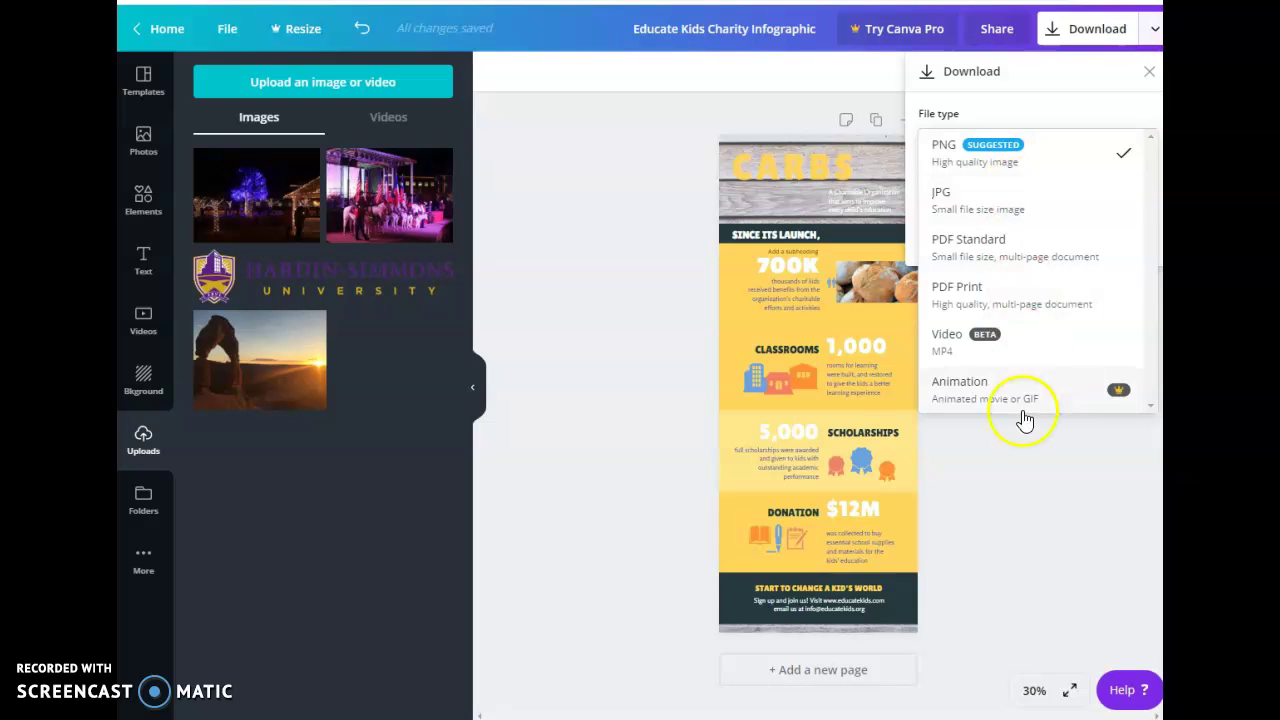
pyautogui.click(1031, 512)
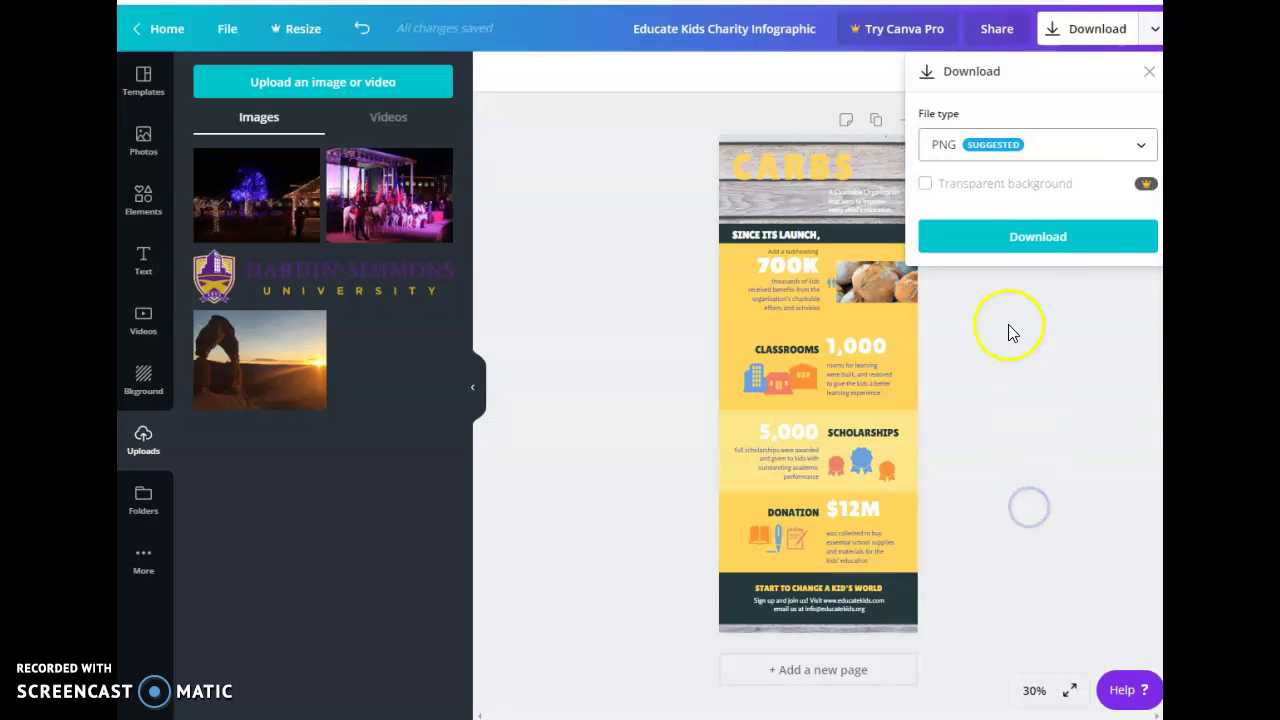
pyautogui.click(1151, 70)
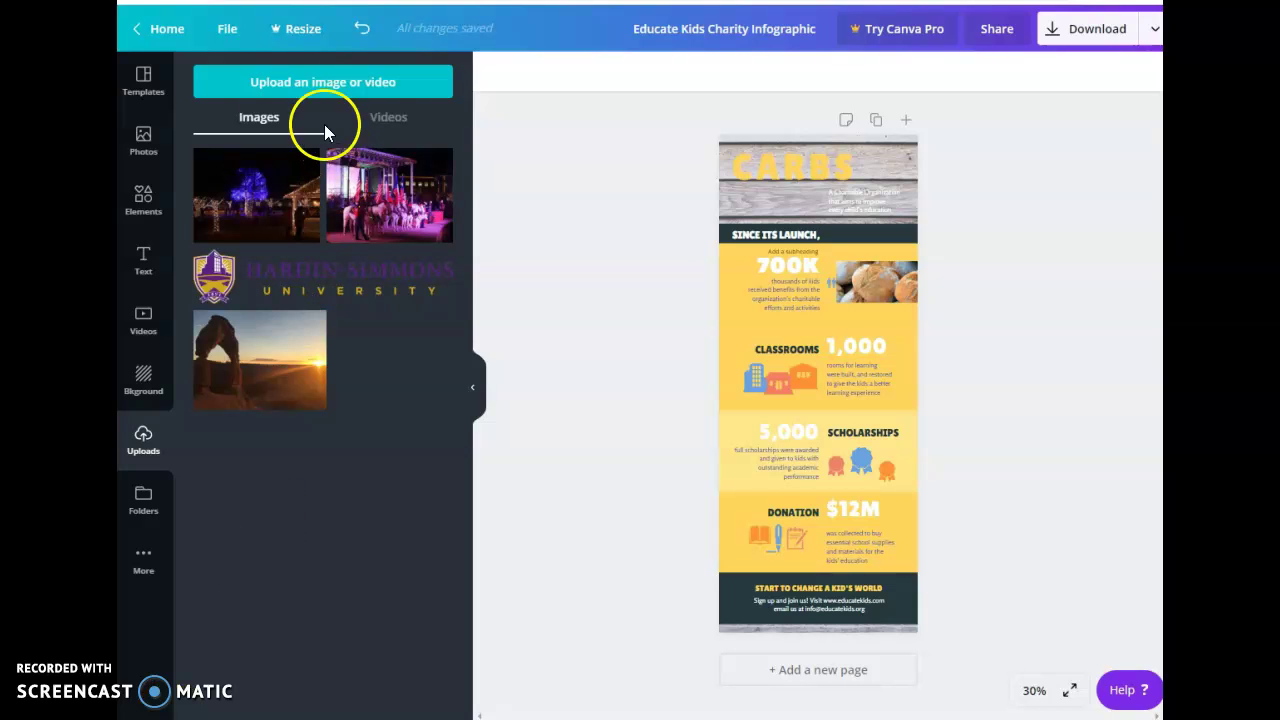
# Step: Look at the file options and the folders available for saving the design, and close them without saving to a folder
pyautogui.click(229, 33)
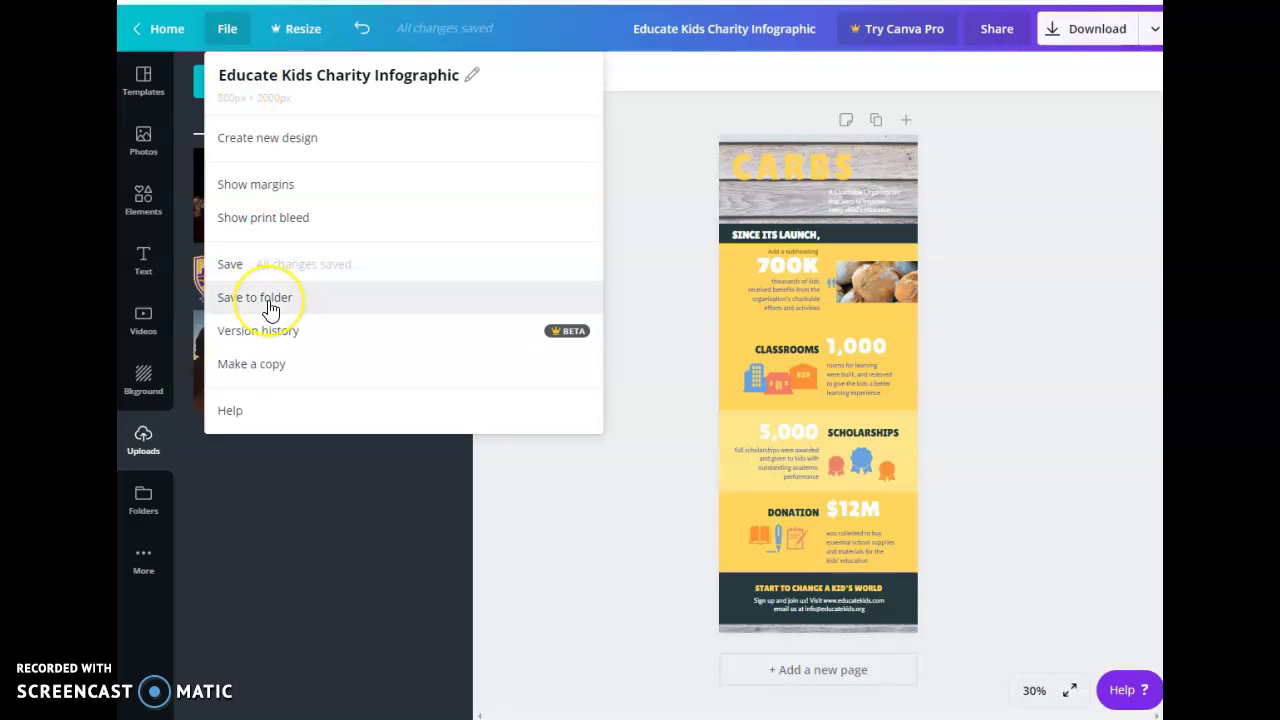
pyautogui.click(268, 368)
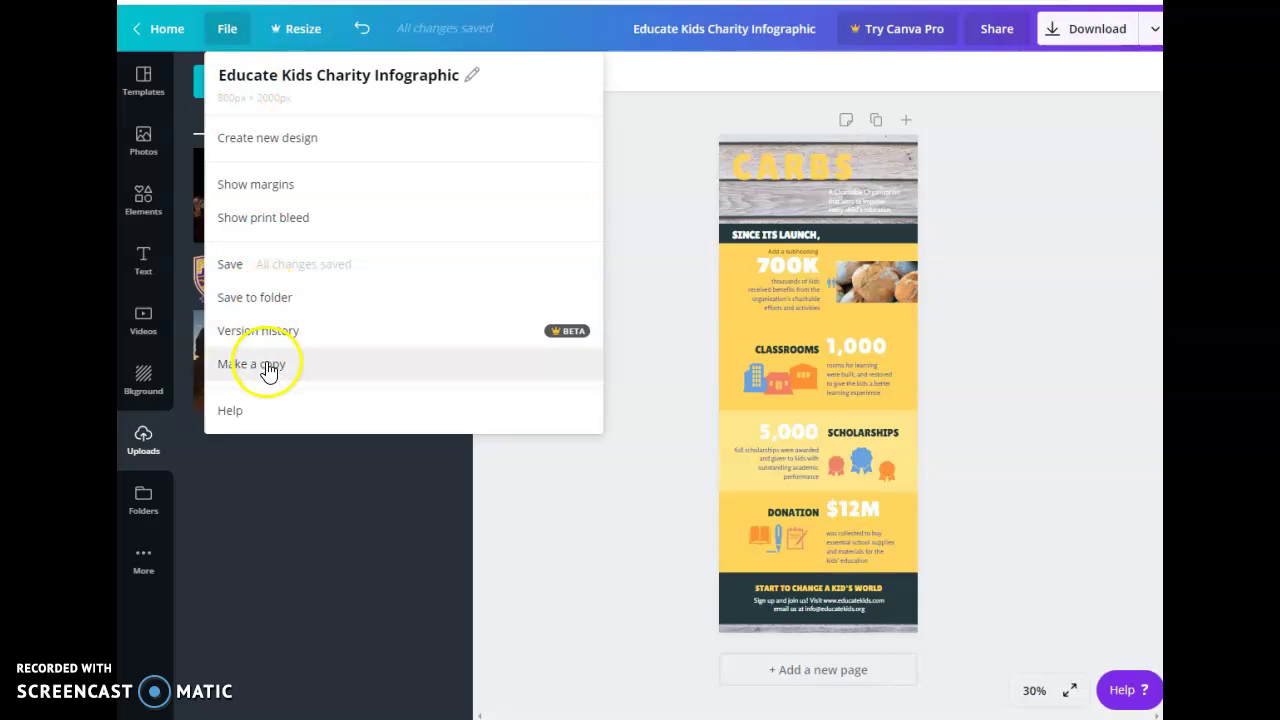
pyautogui.click(255, 302)
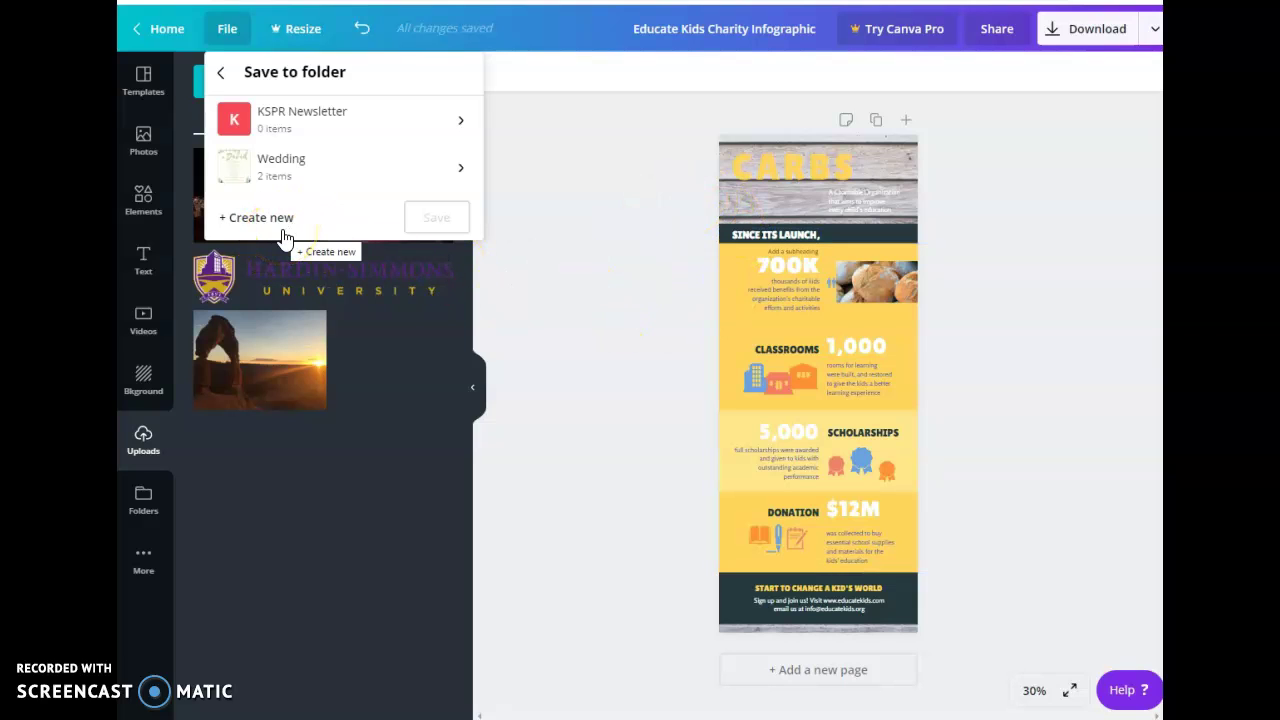
pyautogui.click(333, 327)
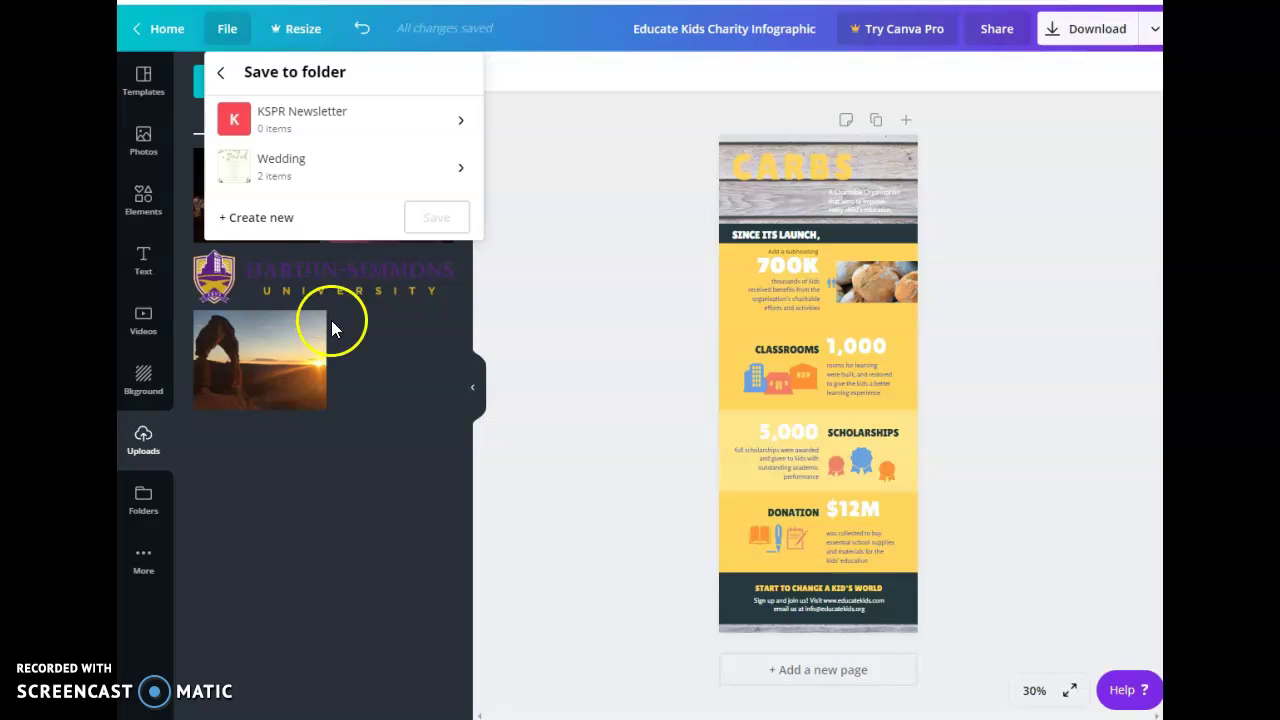
pyautogui.click(576, 384)
# Step: Replace the current page with the How to Write an Effective Copy template from the Process Infographic category
pyautogui.click(150, 88)
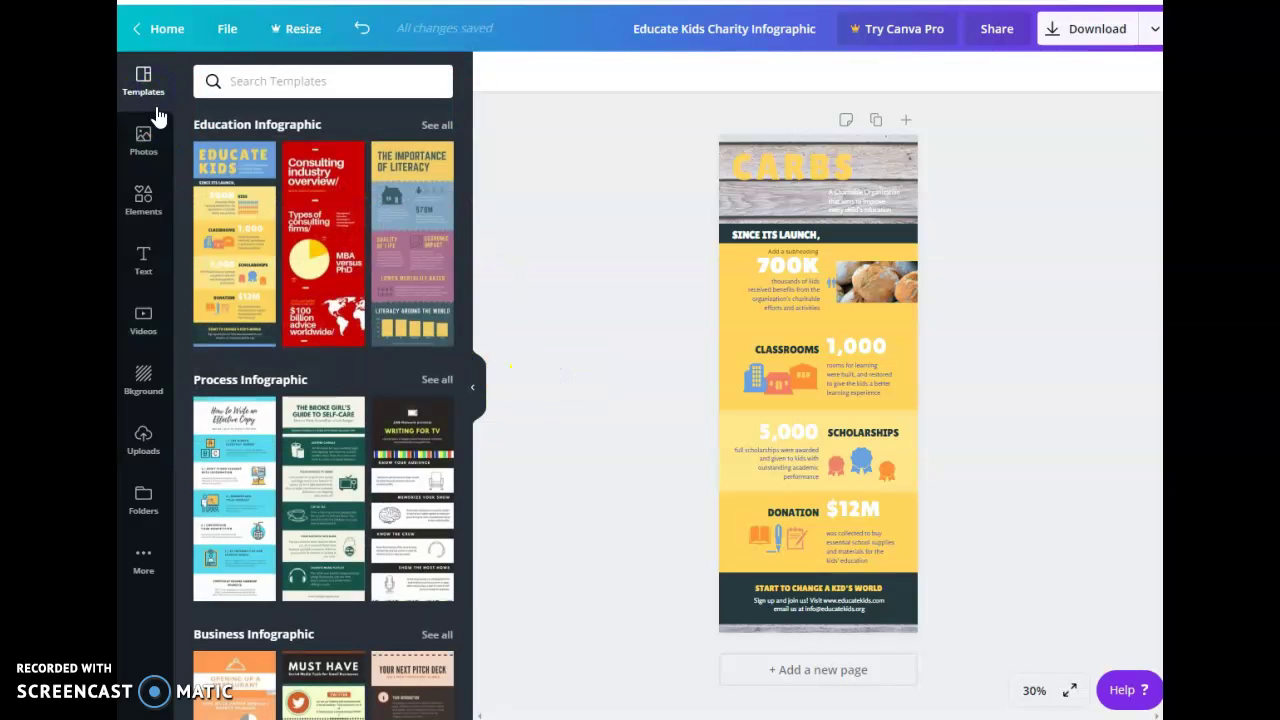
pyautogui.scroll(-3, 337, 335)
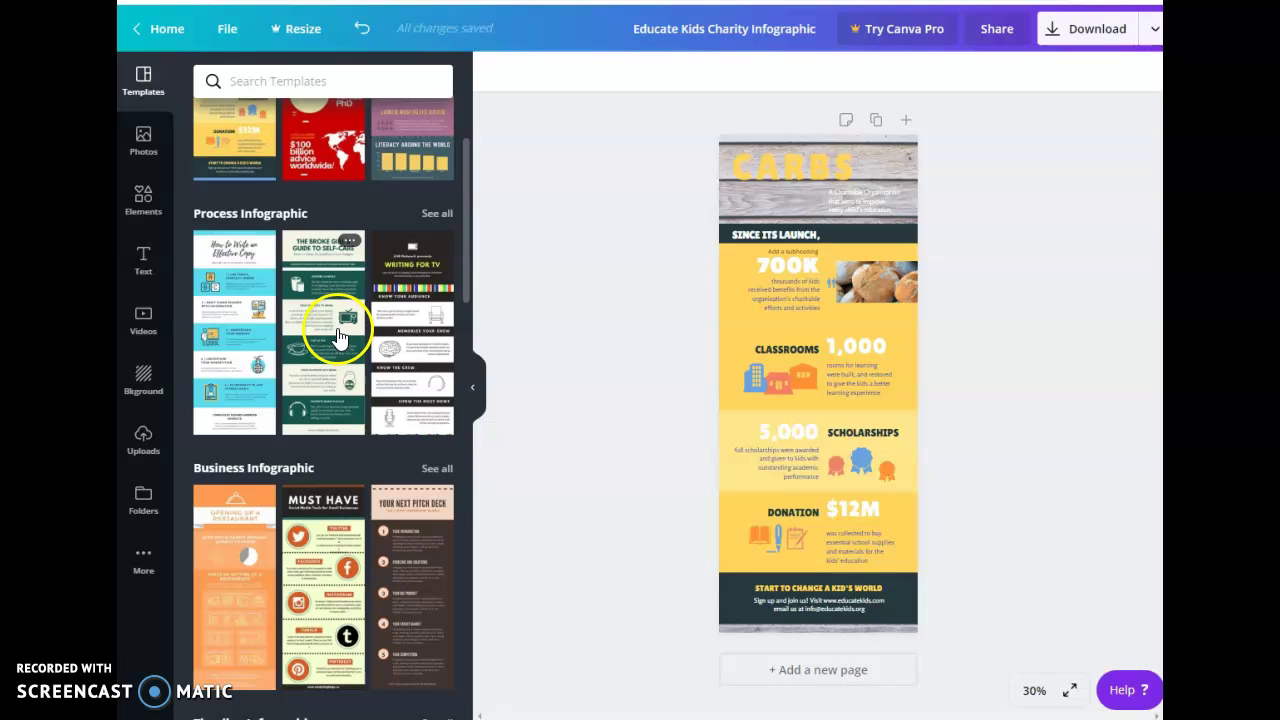
pyautogui.click(232, 298)
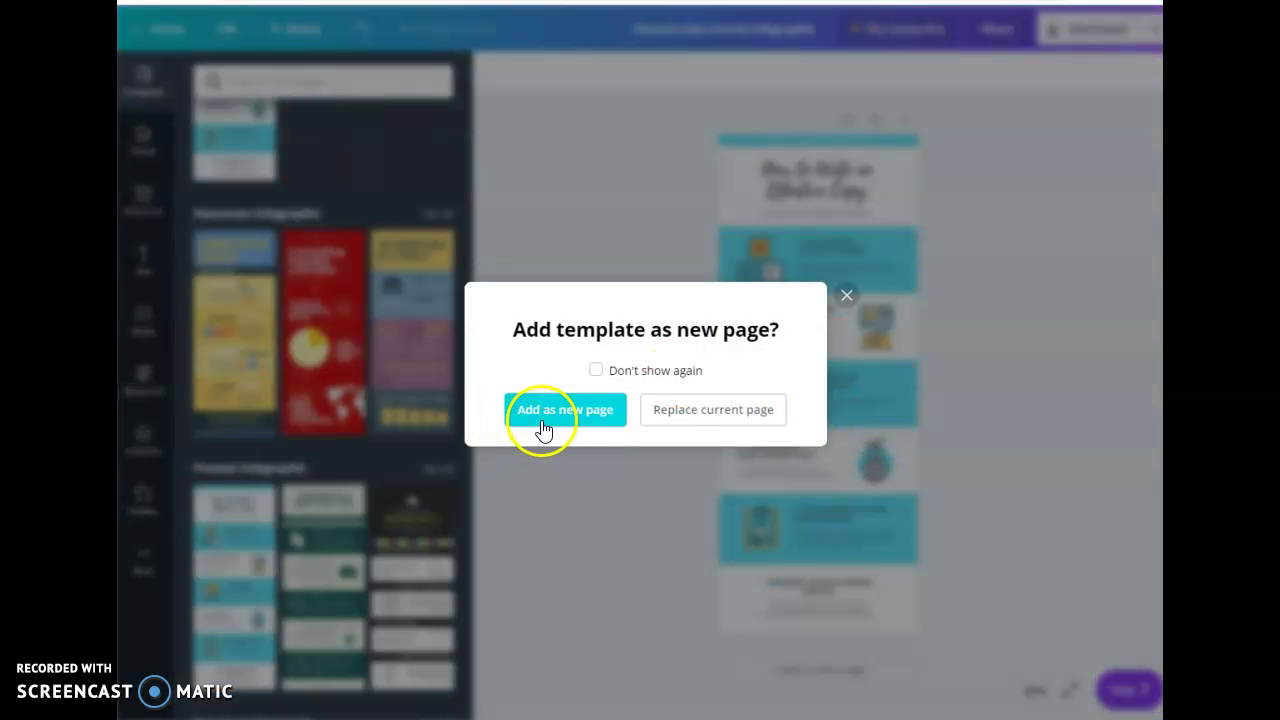
pyautogui.click(740, 421)
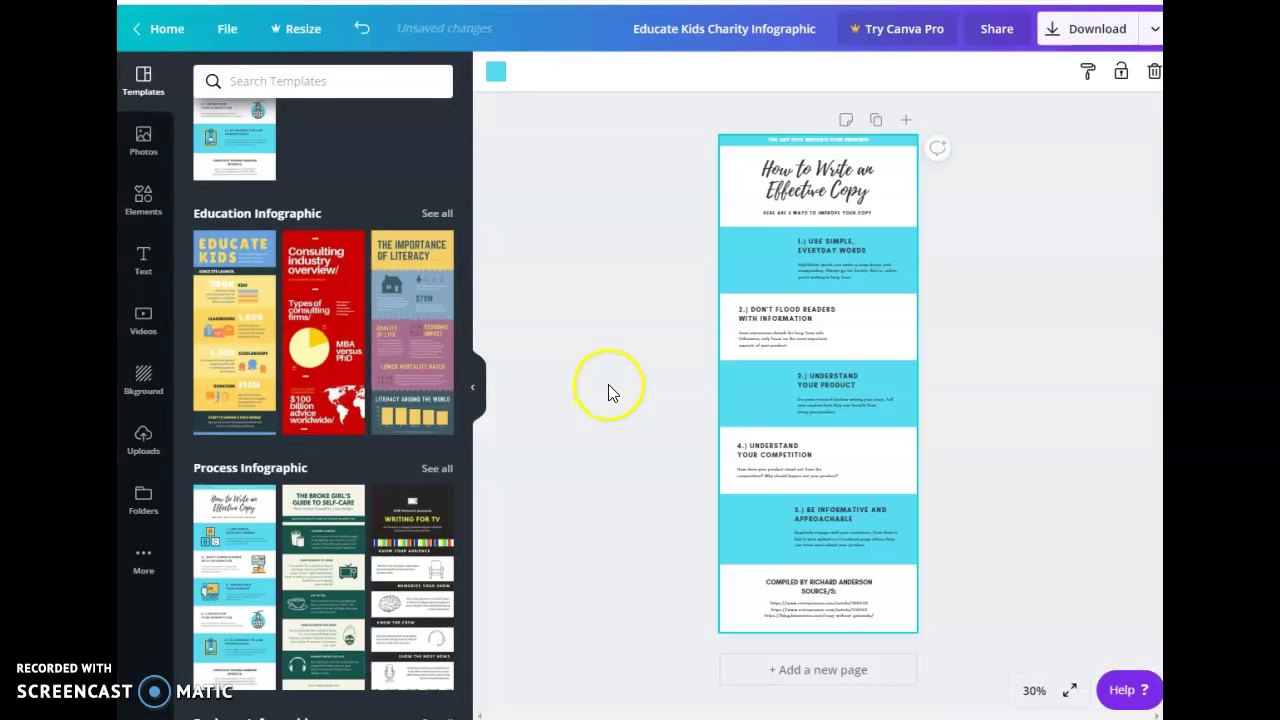